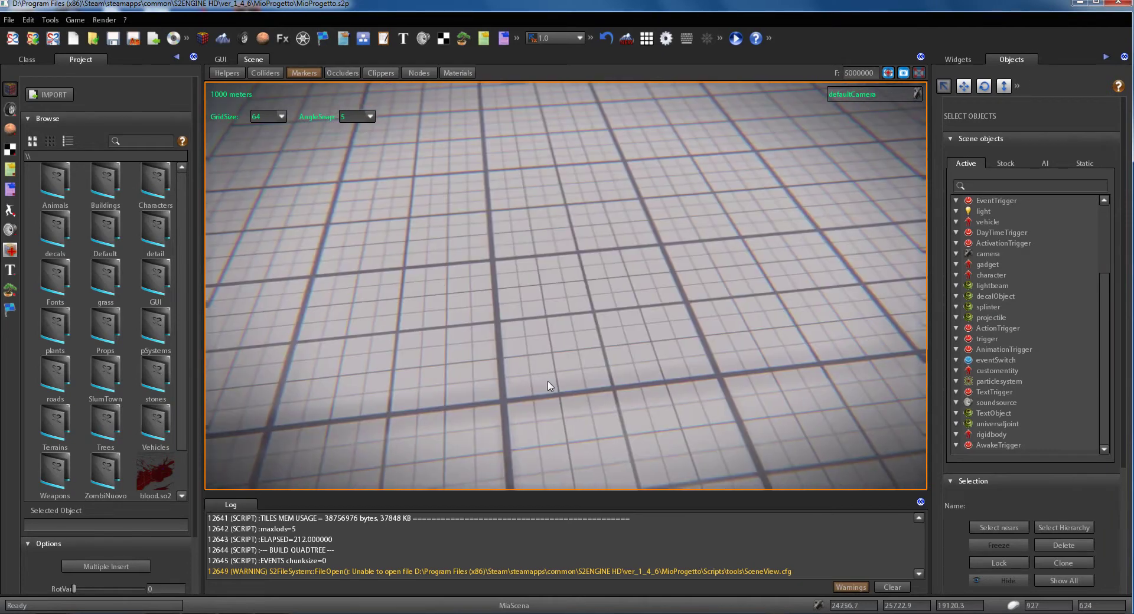
Set the camera speed to 8.54167 and fly back over the flat terrain grid.
right_drag(597, 344, 584, 58)
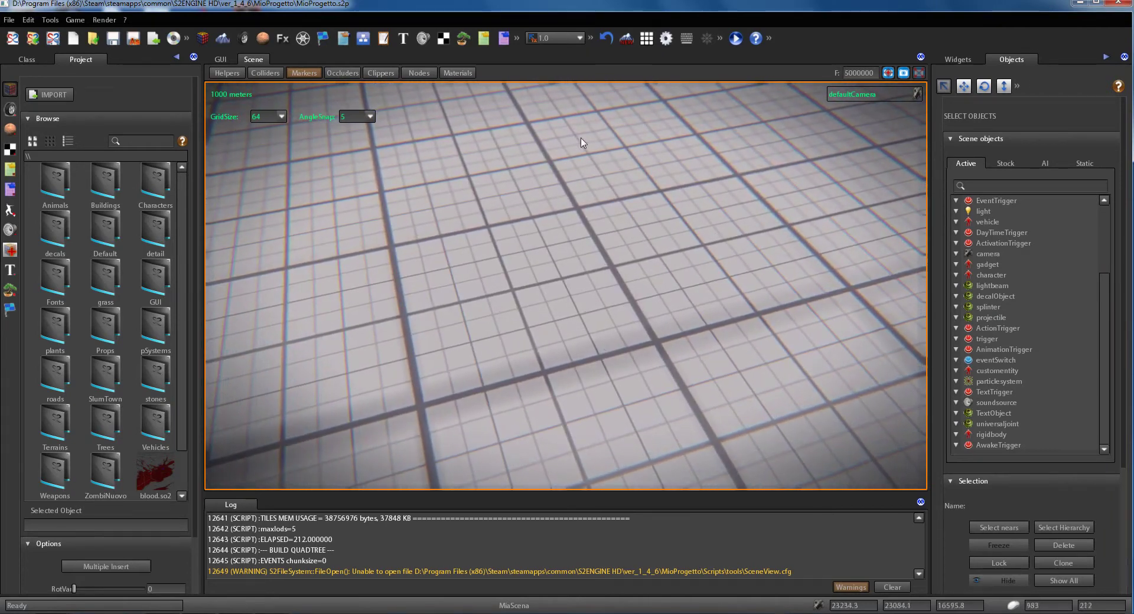
click(578, 42)
click(552, 51)
mouse_move(575, 336)
right_down()
mouse_move(566, 324)
mouse_move(483, 313)
mouse_move(577, 318)
mouse_move(477, 320)
mouse_move(532, 329)
mouse_move(615, 318)
mouse_move(503, 314)
mouse_move(570, 319)
mouse_move(509, 313)
mouse_move(560, 314)
mouse_move(681, 328)
mouse_move(522, 329)
mouse_move(526, 349)
mouse_move(538, 360)
mouse_move(540, 336)
mouse_move(555, 331)
right_up()
key(s)
key(a)
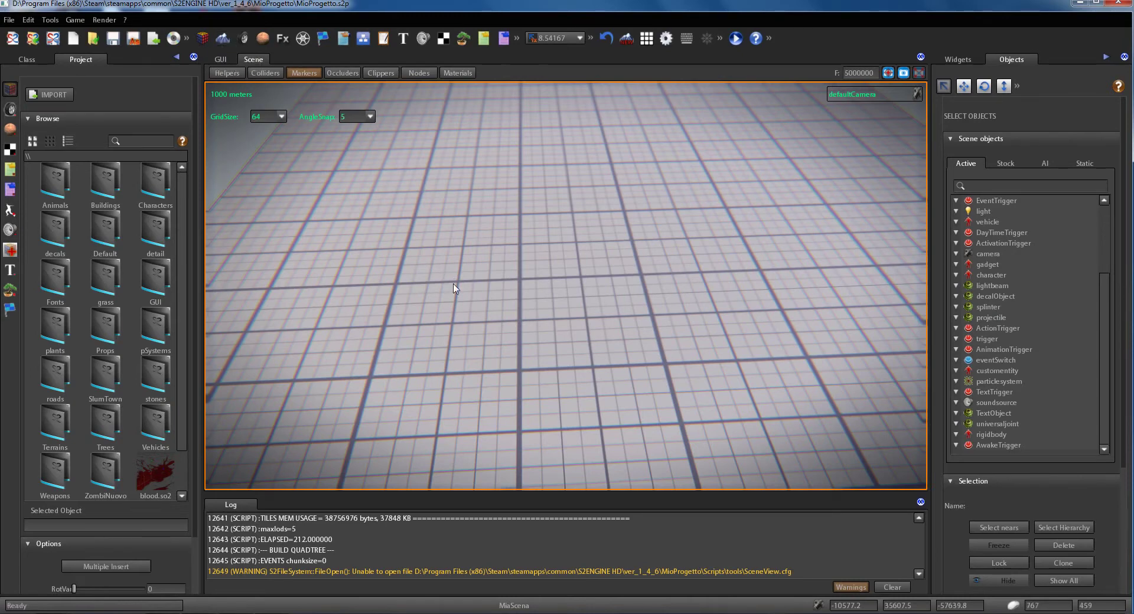
Activate the terrain Elevate tool and set its brush radius to 37.
click(224, 40)
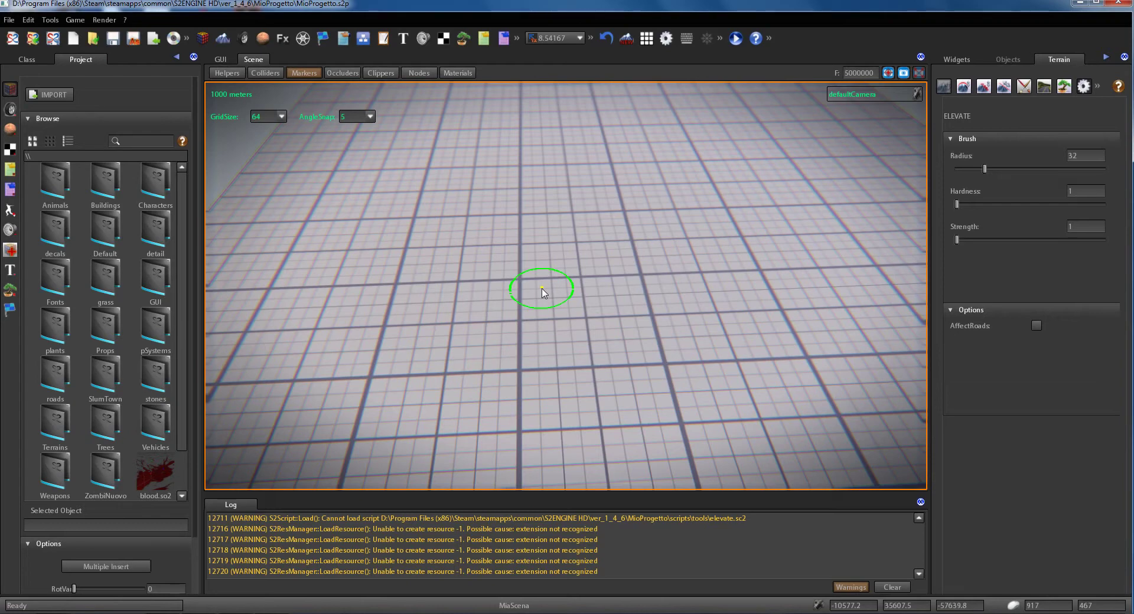
key(w)
right_drag(575, 345, 570, 346)
click(959, 168)
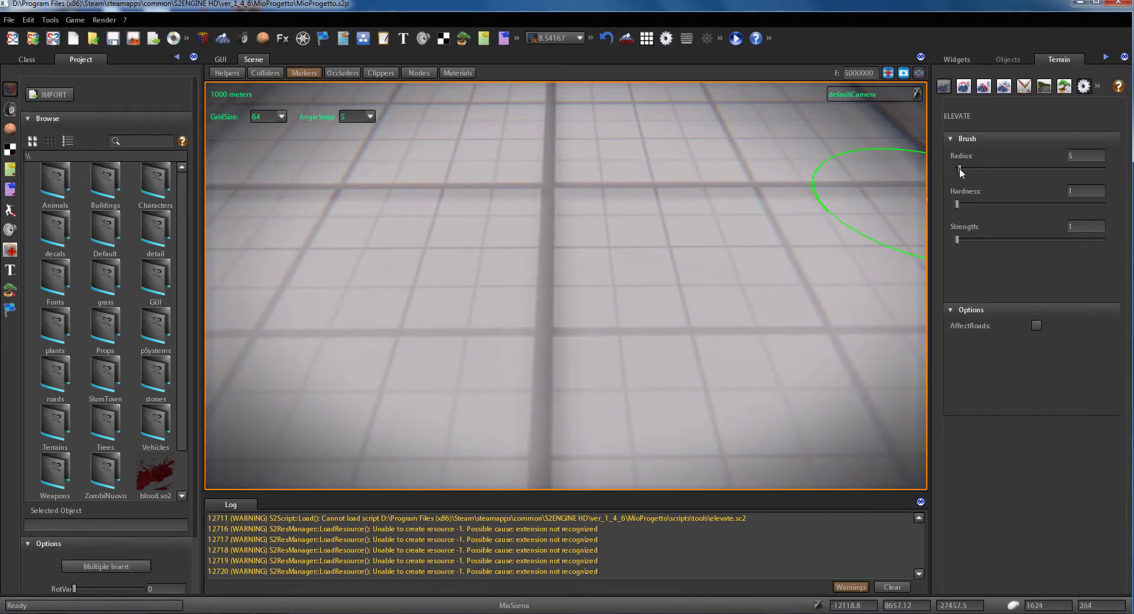
click(1026, 168)
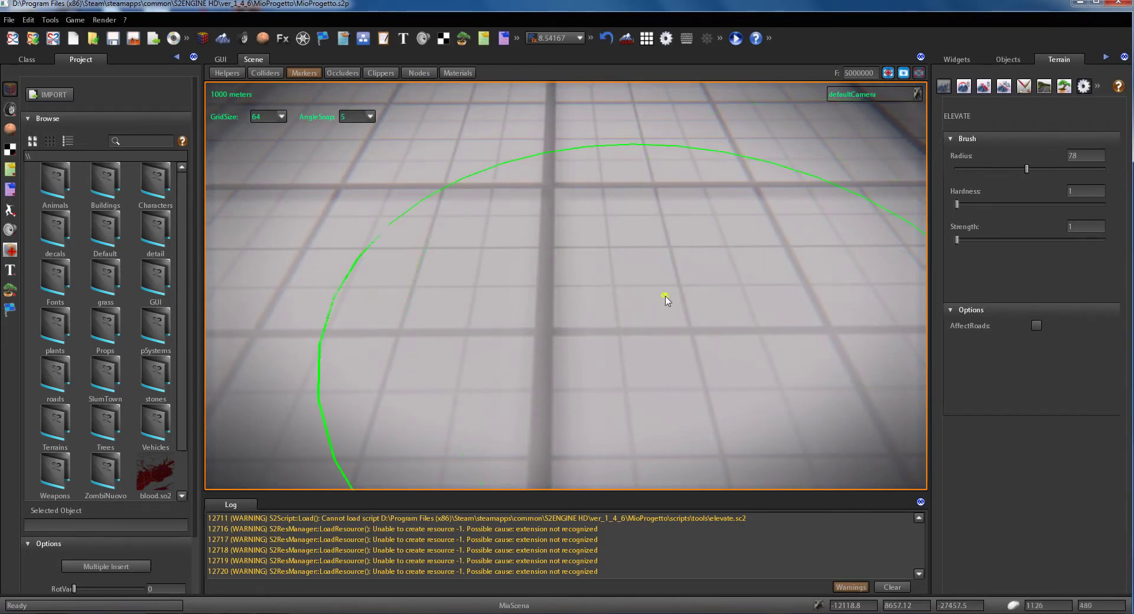
click(964, 169)
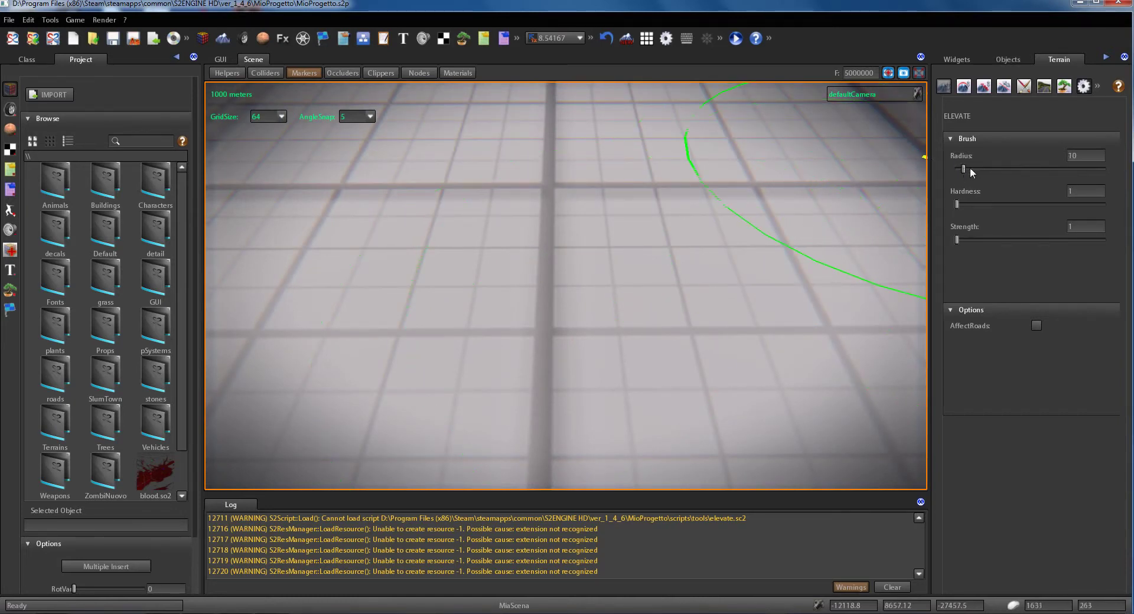
scroll(600, 248, down, 3)
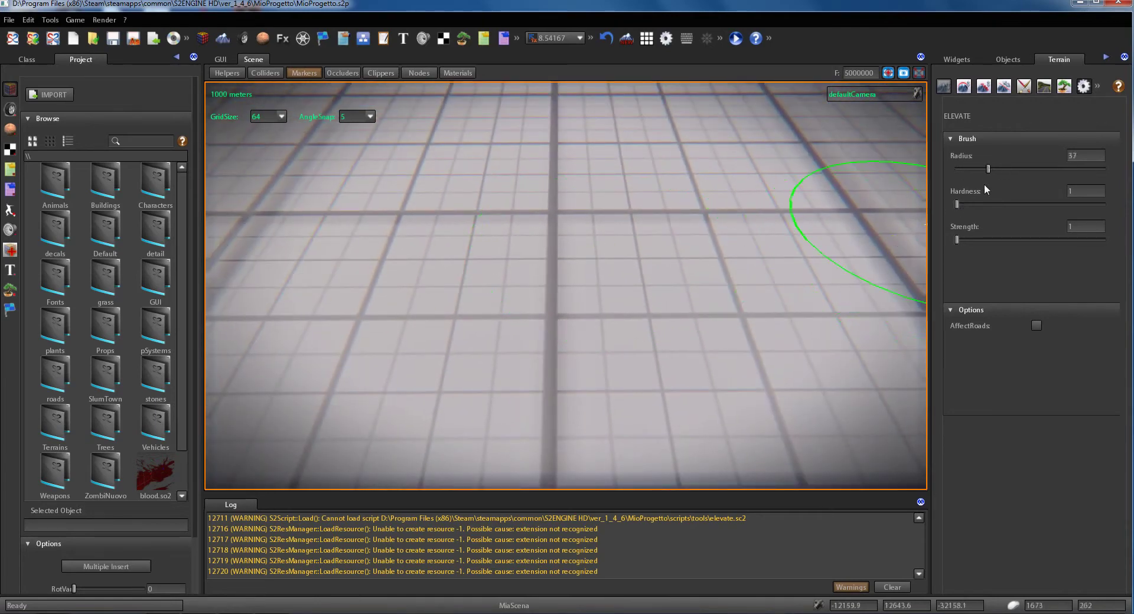
Set the Elevate brush hardness to 24.
drag(1049, 207, 1086, 205)
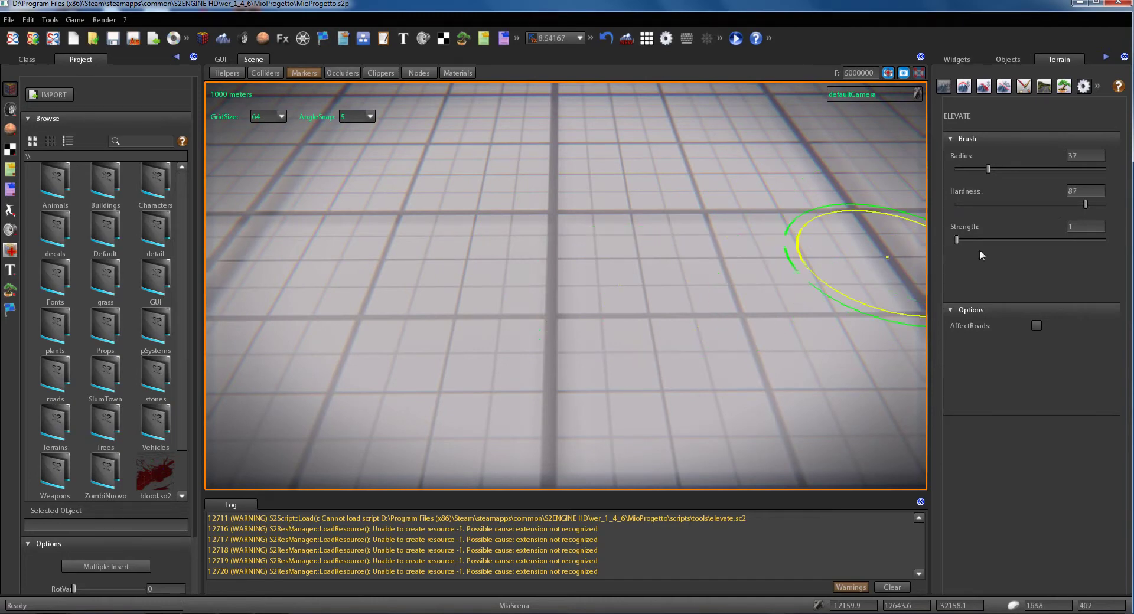
click(966, 205)
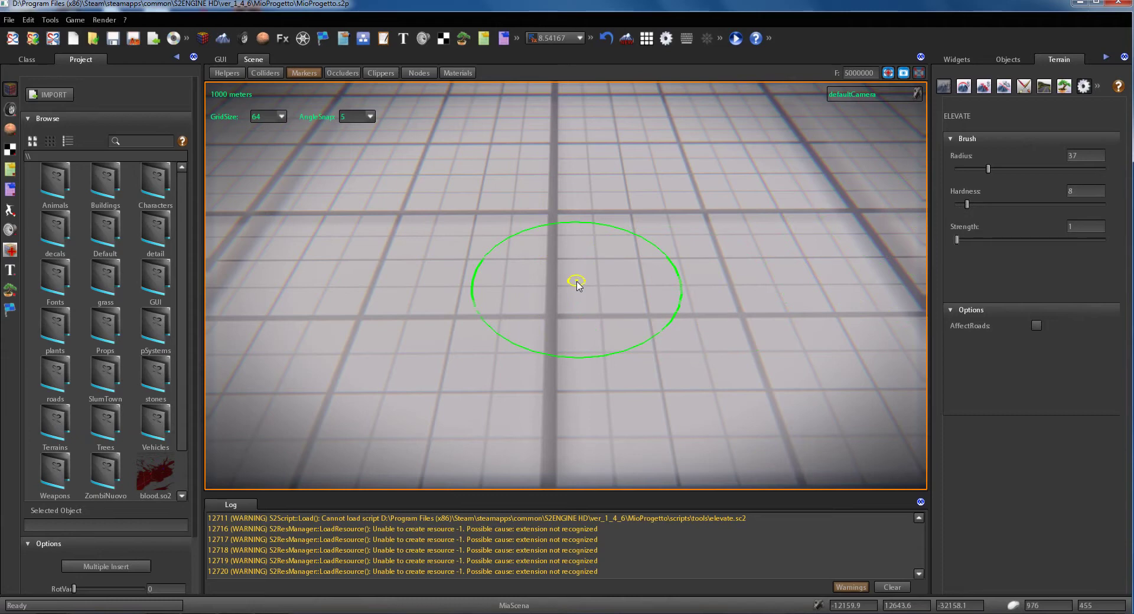
click(991, 204)
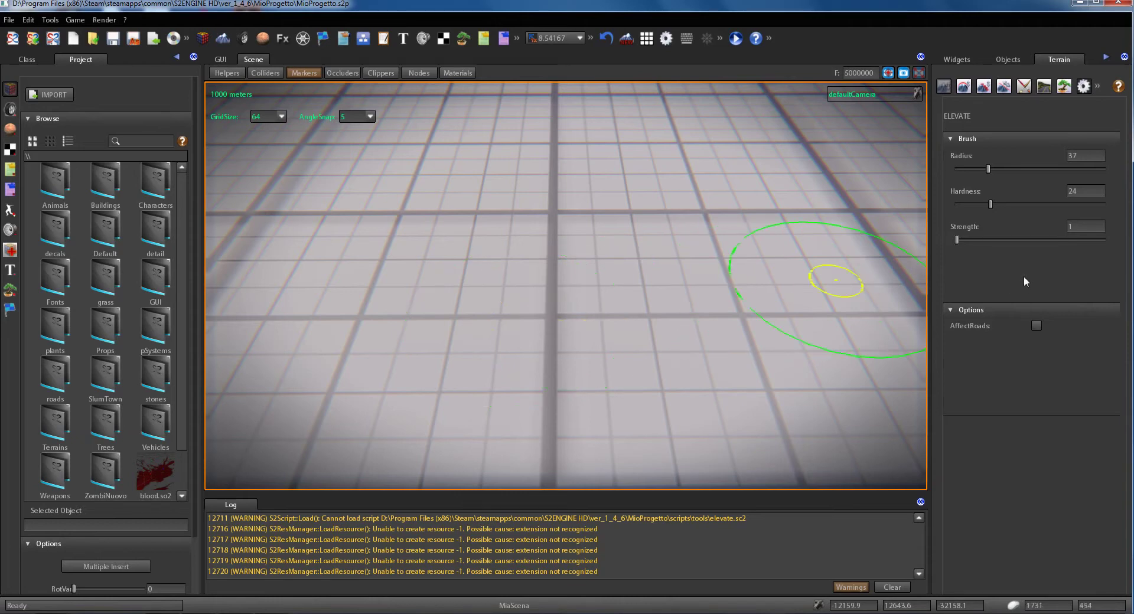
Raise a steep hill on the flat terrain with the Elevate brush at strength 92.
click(1093, 239)
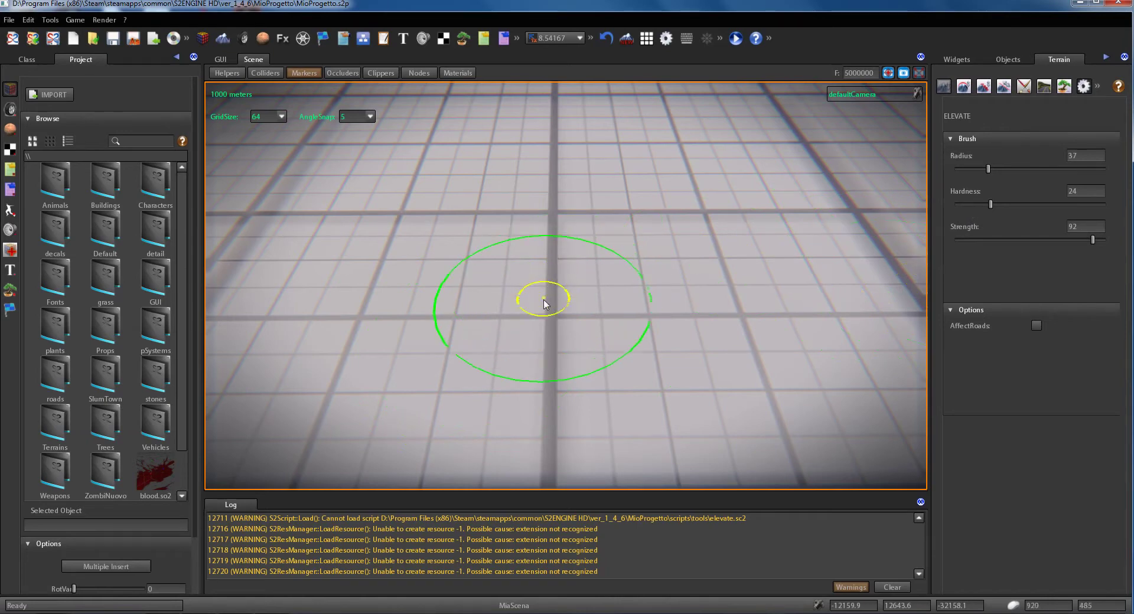
mouse_move(506, 299)
mouse_down()
mouse_move(514, 289)
mouse_move(696, 286)
mouse_move(670, 322)
mouse_up()
right_drag(702, 306, 672, 309)
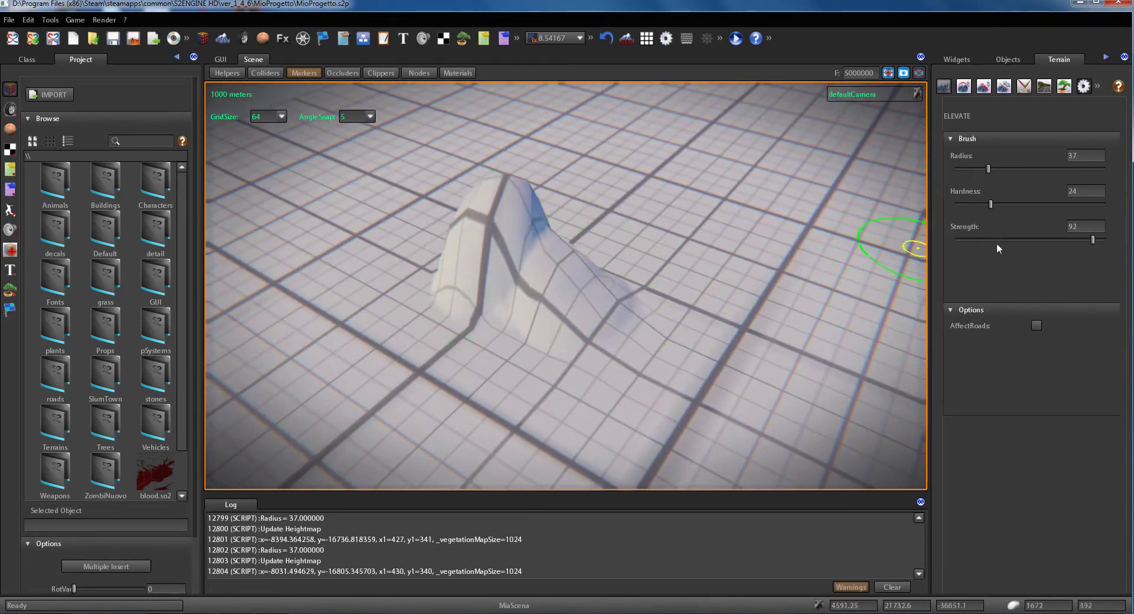
Extend the steep hill into a gentler ridge using an Elevate brush strength of 10.
click(970, 238)
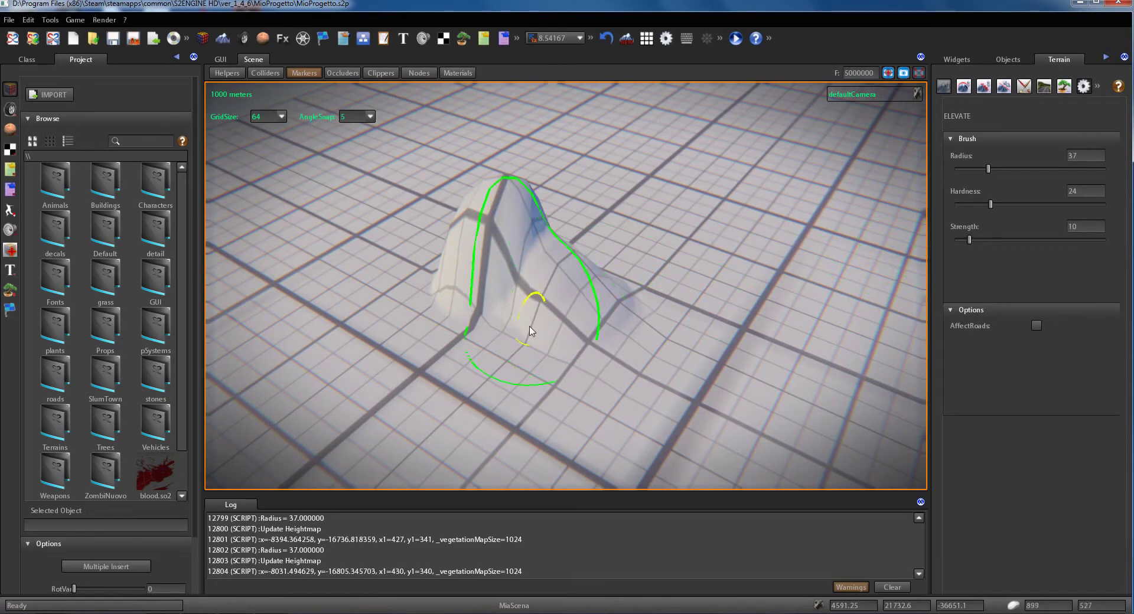
mouse_move(506, 372)
mouse_down()
mouse_move(532, 345)
mouse_move(585, 328)
mouse_move(642, 338)
mouse_move(520, 277)
mouse_move(425, 337)
mouse_move(520, 266)
mouse_move(572, 357)
mouse_move(644, 314)
mouse_move(617, 330)
mouse_move(751, 311)
mouse_up()
right_drag(689, 273, 554, 265)
scroll(554, 266, down, 2)
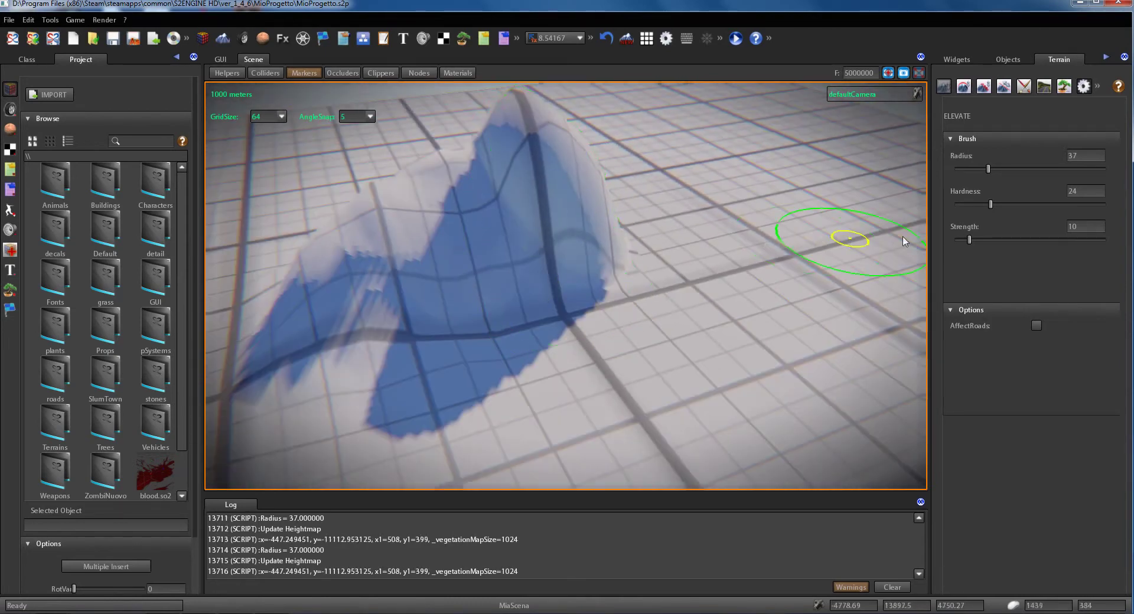
Raise a flat-topped plateau with sheer sides beside the ridge, using a brush hardness of 95.
click(1098, 203)
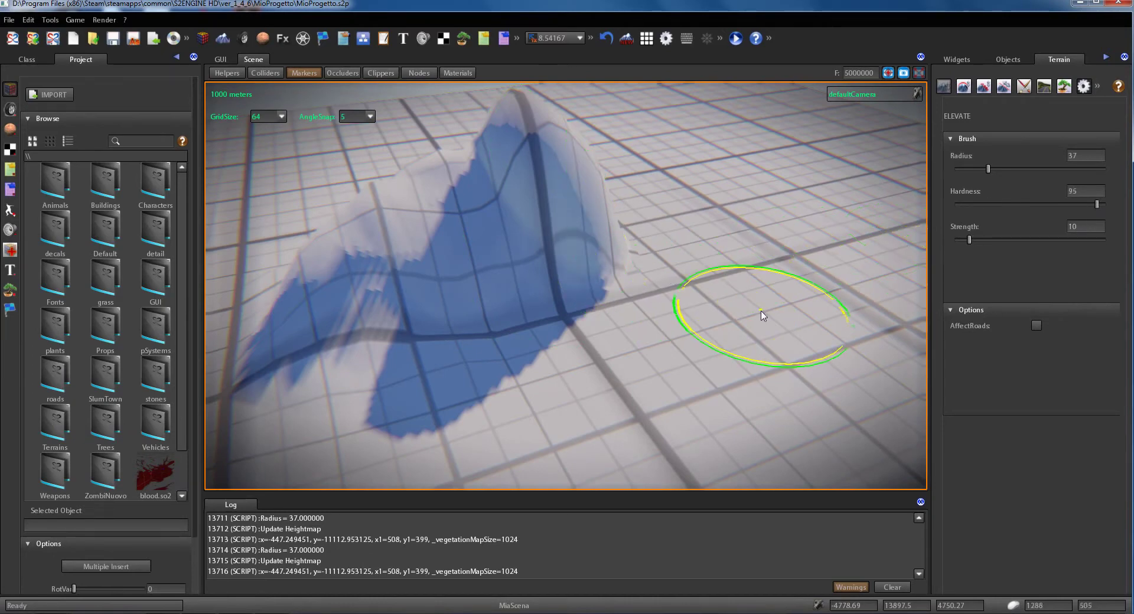
drag(761, 314, 761, 311)
right_drag(763, 309, 697, 311)
Raise a rounded mound beside the plateau with the brush hardness set to 10.
click(969, 204)
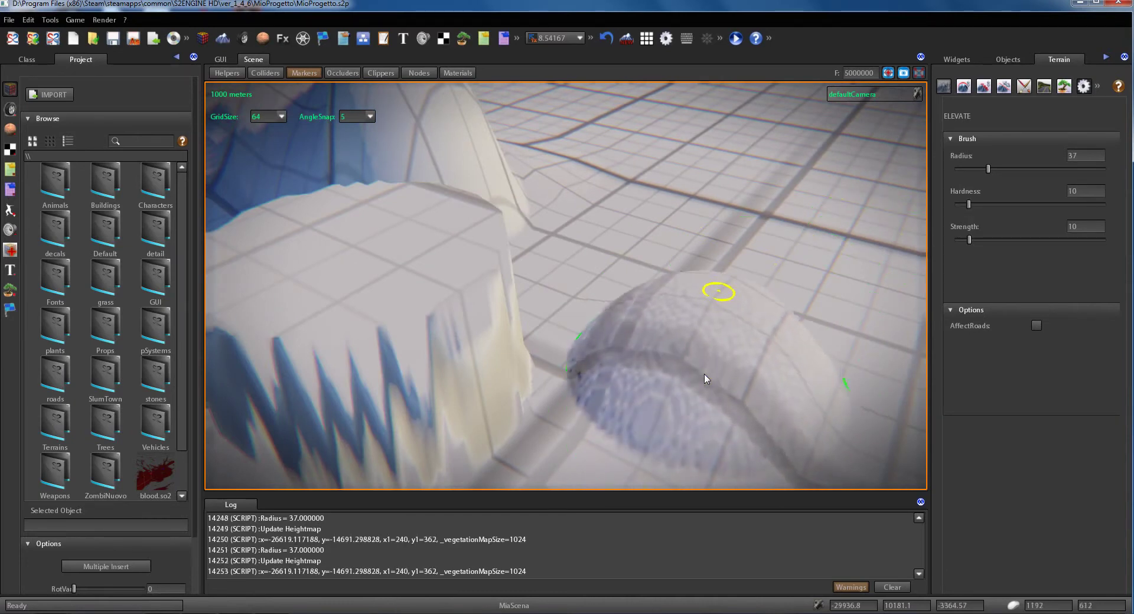
drag(706, 380, 704, 384)
mouse_move(704, 384)
right_down()
mouse_move(658, 354)
mouse_move(552, 346)
mouse_move(651, 352)
mouse_move(532, 346)
right_up()
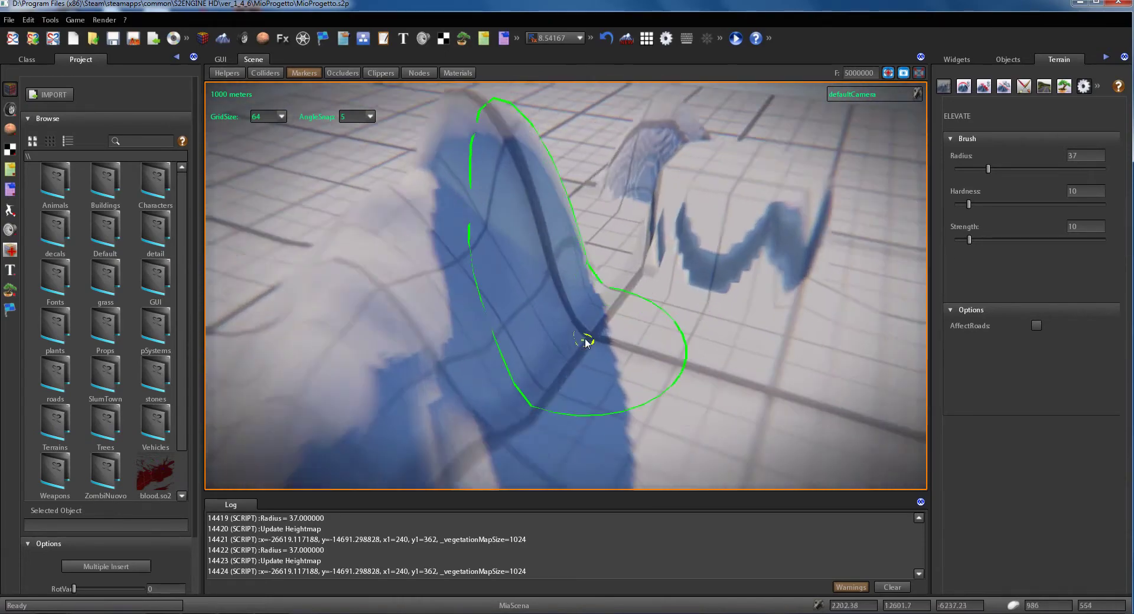
Examine the plateau's top and walls from near and far to compare the terrain detail.
right_drag(587, 342, 522, 327)
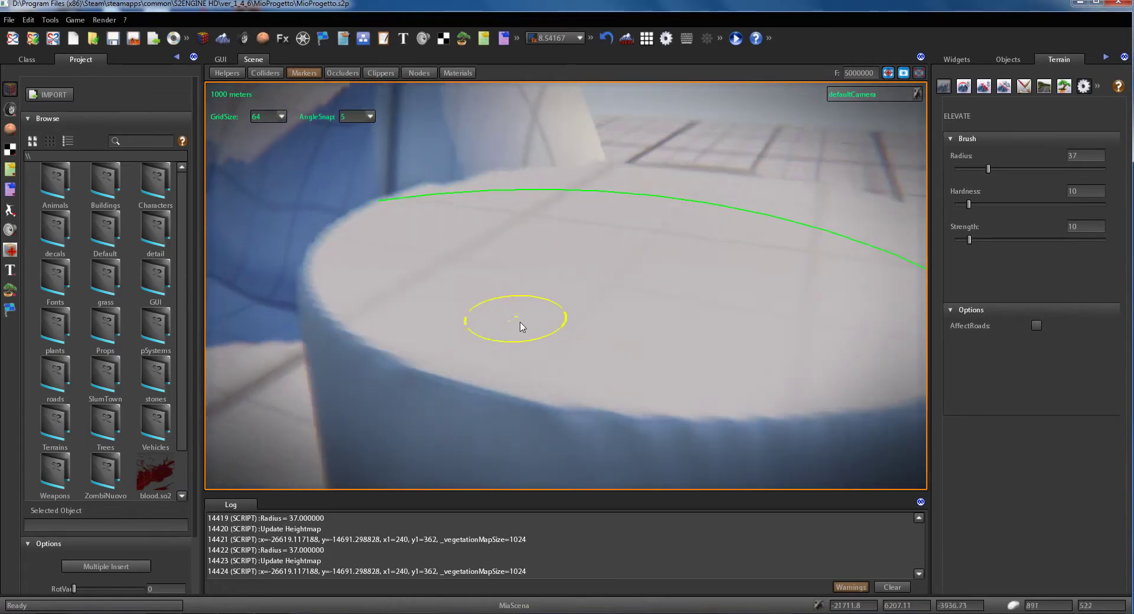
scroll(509, 324, down, 8)
scroll(566, 319, up, 8)
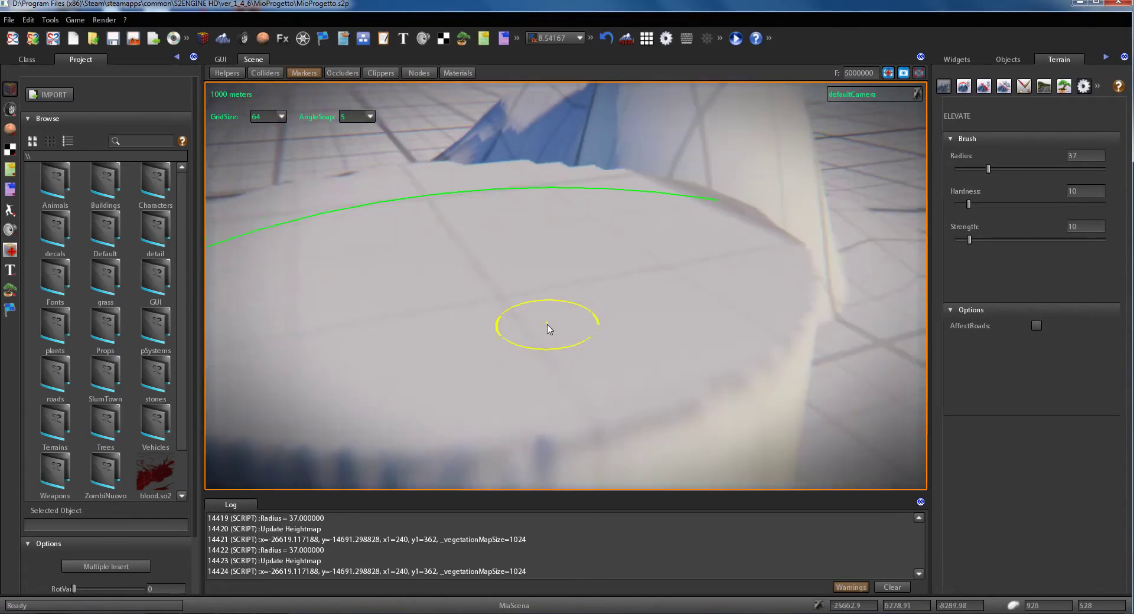
right_drag(550, 329, 600, 331)
scroll(600, 335, up, 5)
scroll(602, 335, down, 5)
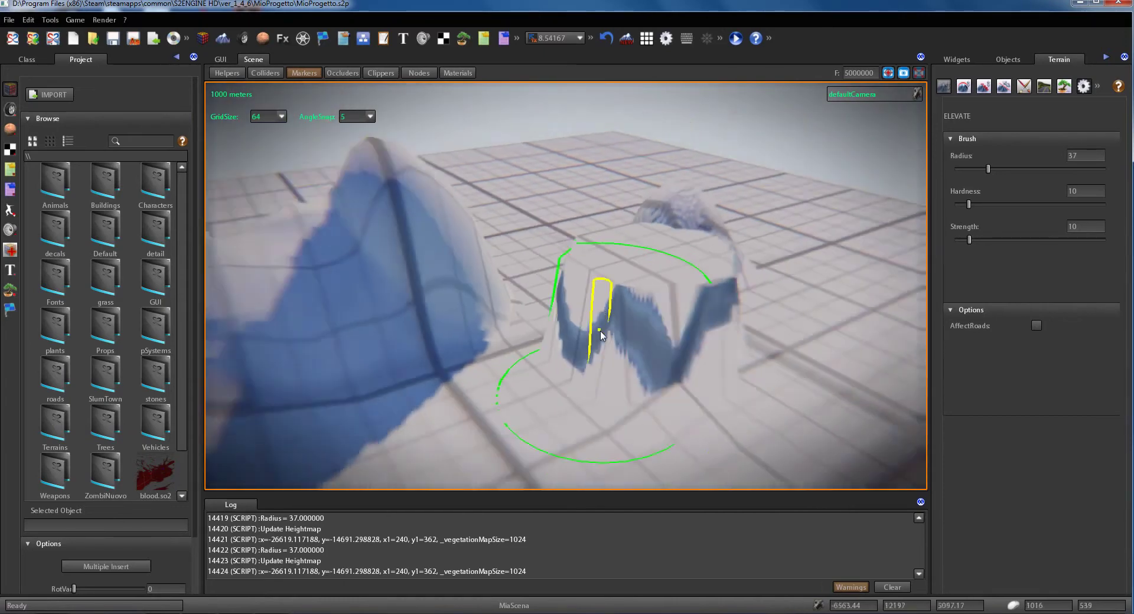
scroll(601, 335, up, 3)
Show the scene in wireframe and inspect the terrain mesh around the plateau and mound.
click(75, 19)
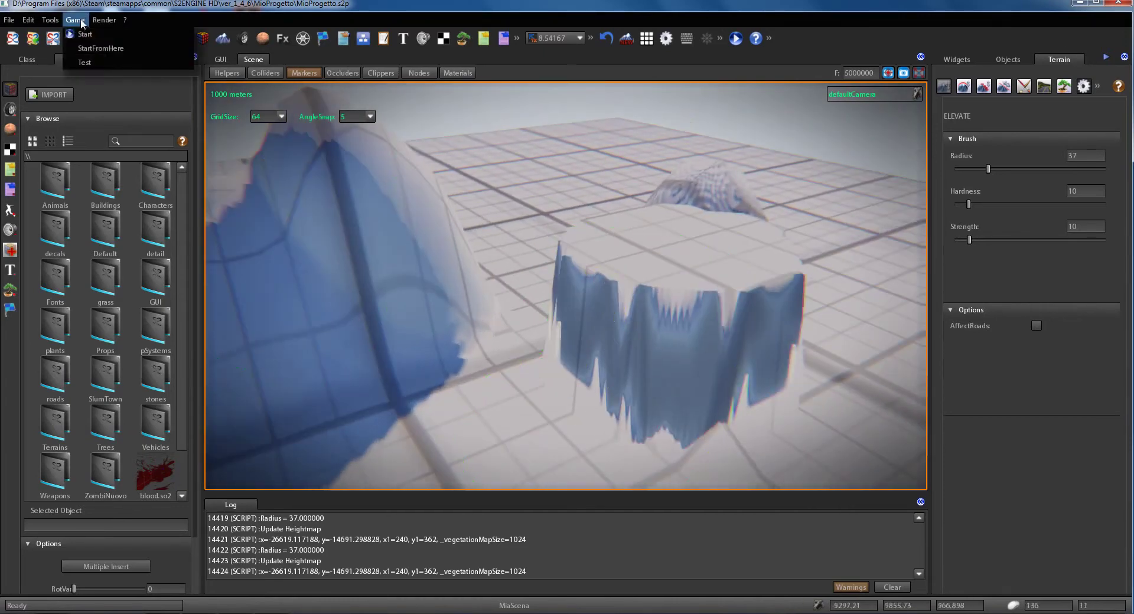
click(107, 34)
scroll(582, 286, down, 6)
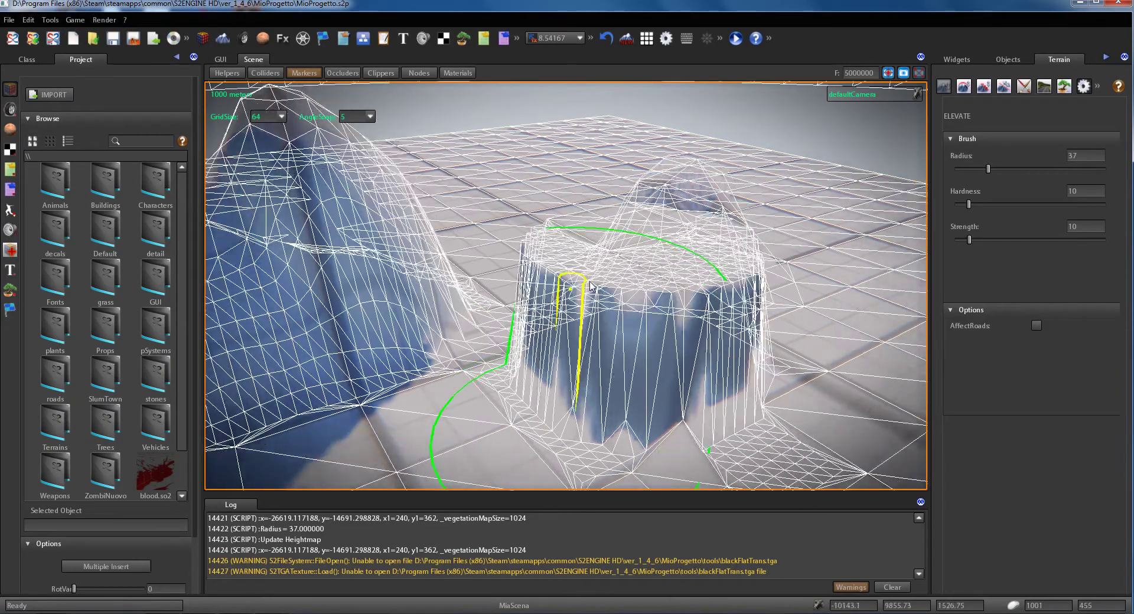
key(w)
mouse_move(583, 288)
right_down()
mouse_move(595, 278)
mouse_move(552, 278)
mouse_move(607, 317)
mouse_move(539, 319)
mouse_move(550, 320)
right_up()
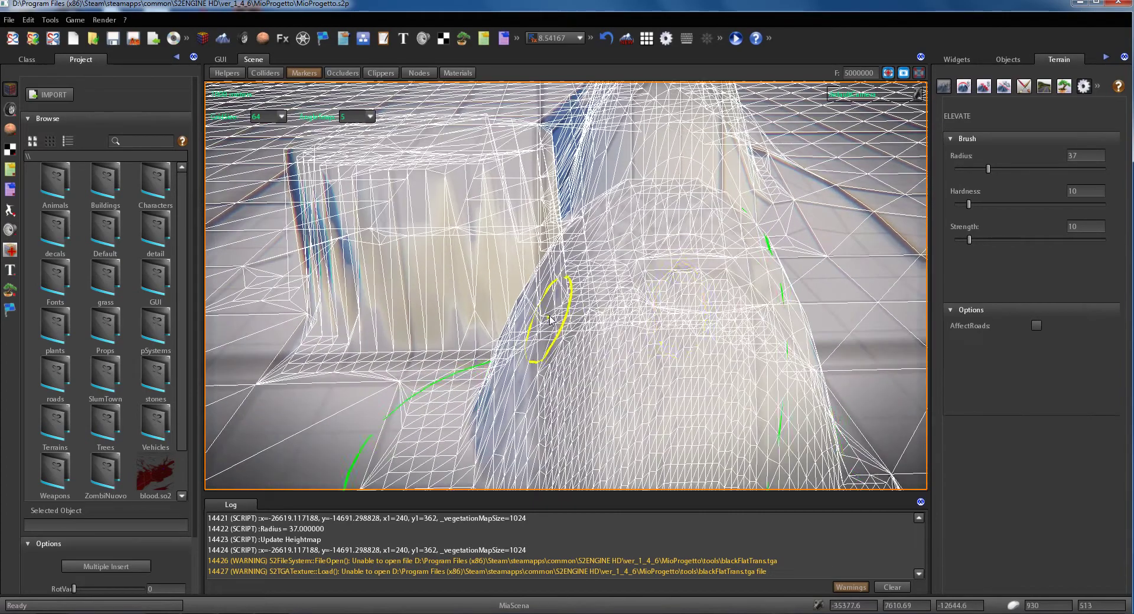
Set the terrain's LOD to 2.13793 in its properties and turn off wireframe rendering.
click(1084, 86)
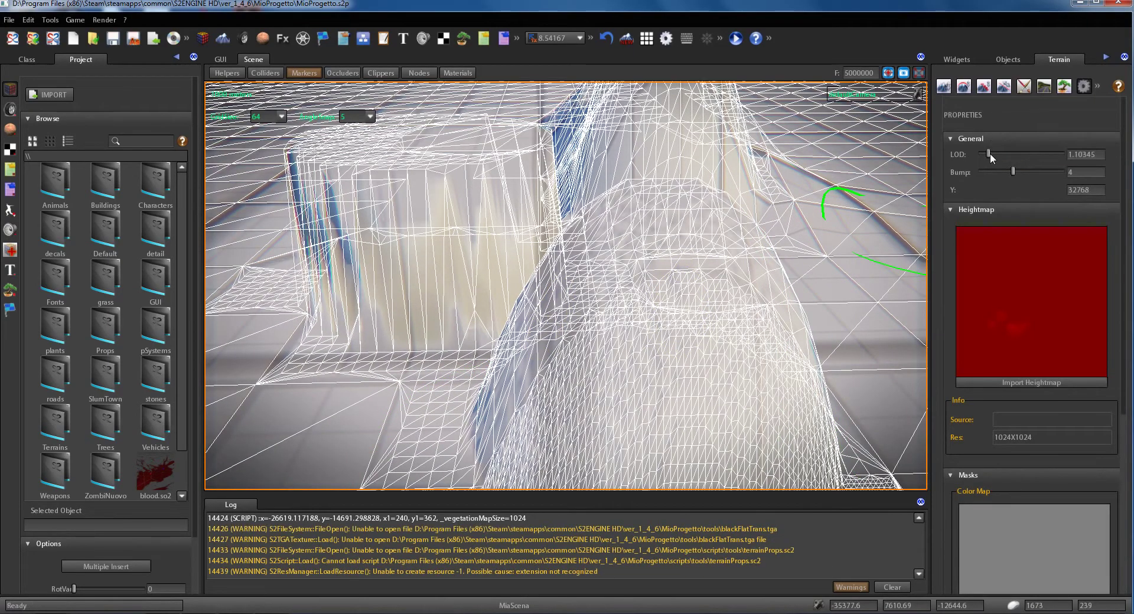
drag(991, 157, 999, 158)
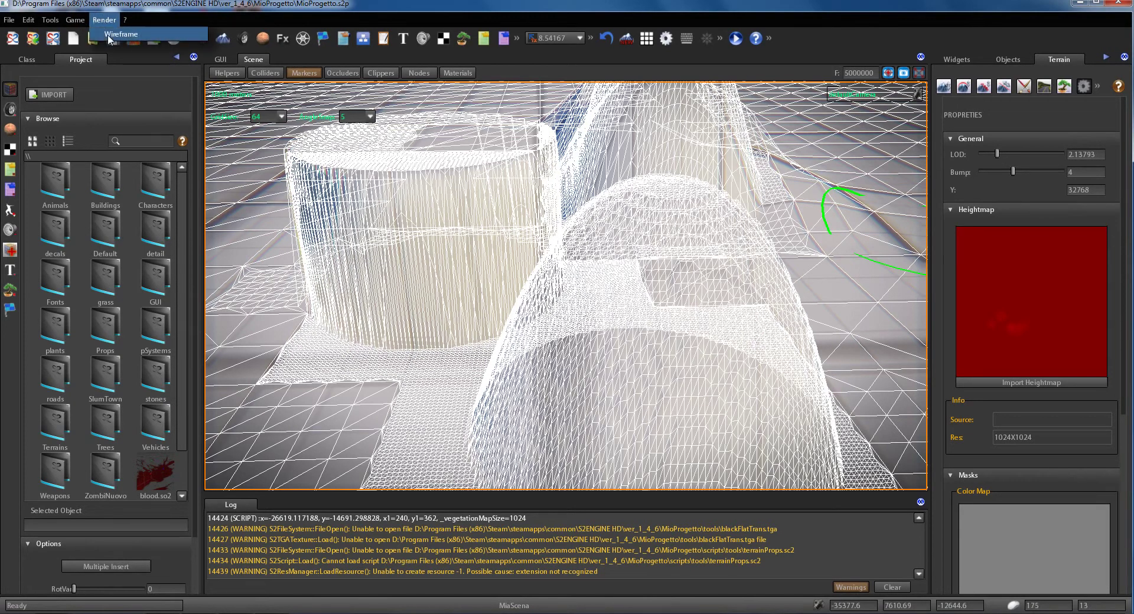
click(108, 36)
mouse_move(598, 301)
right_down()
mouse_move(552, 297)
mouse_move(638, 299)
mouse_move(414, 292)
mouse_move(466, 294)
mouse_move(504, 322)
right_up()
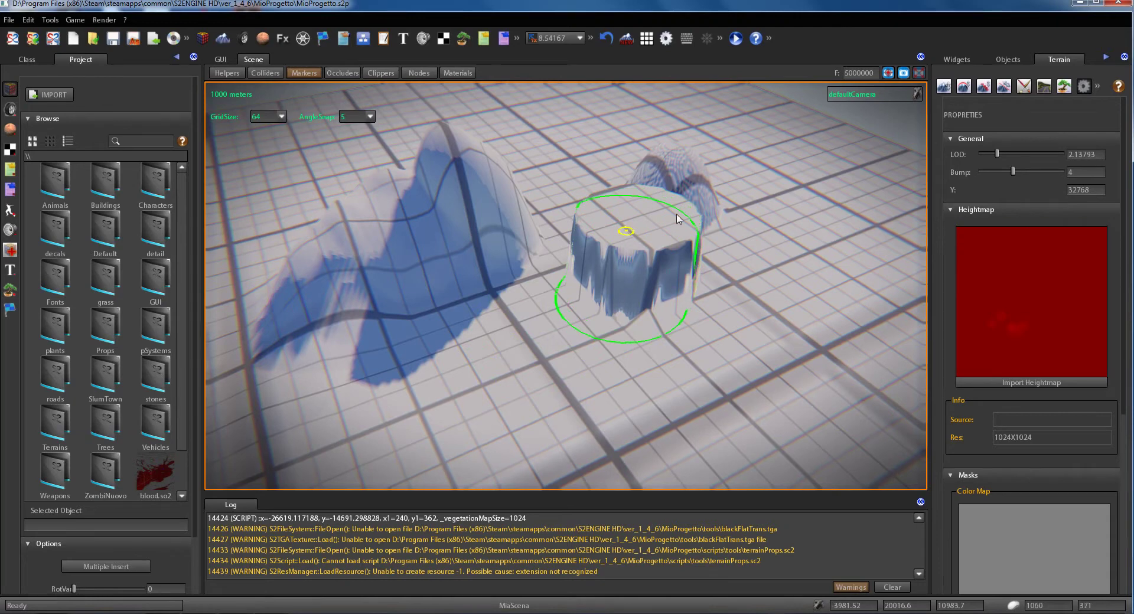
Reshape the plateau with the Elevate brush and raise additional low hills around it.
click(964, 88)
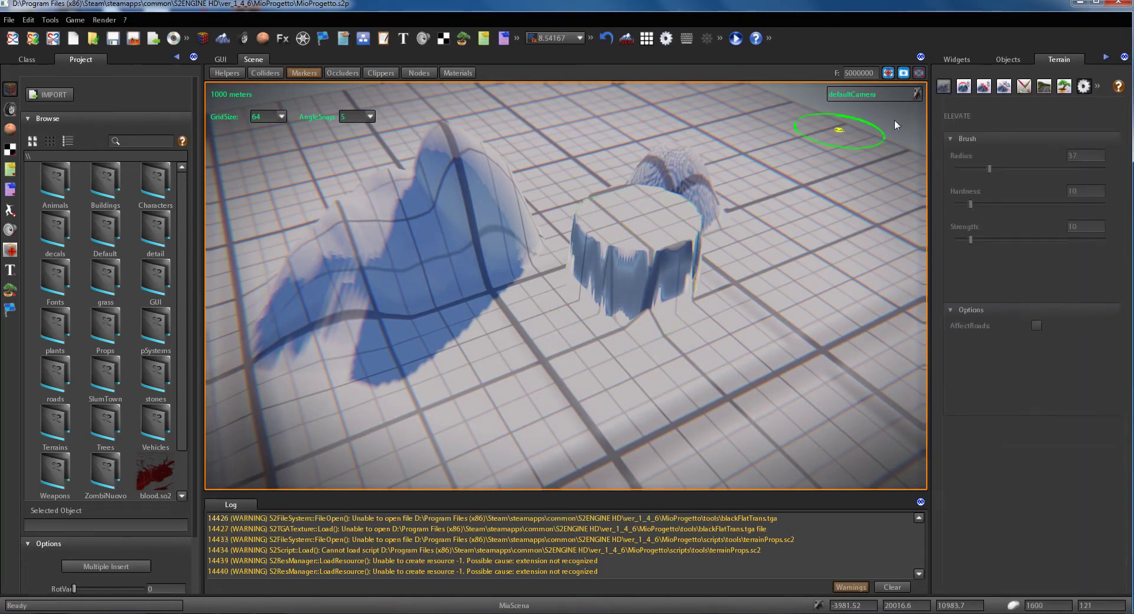
click(626, 232)
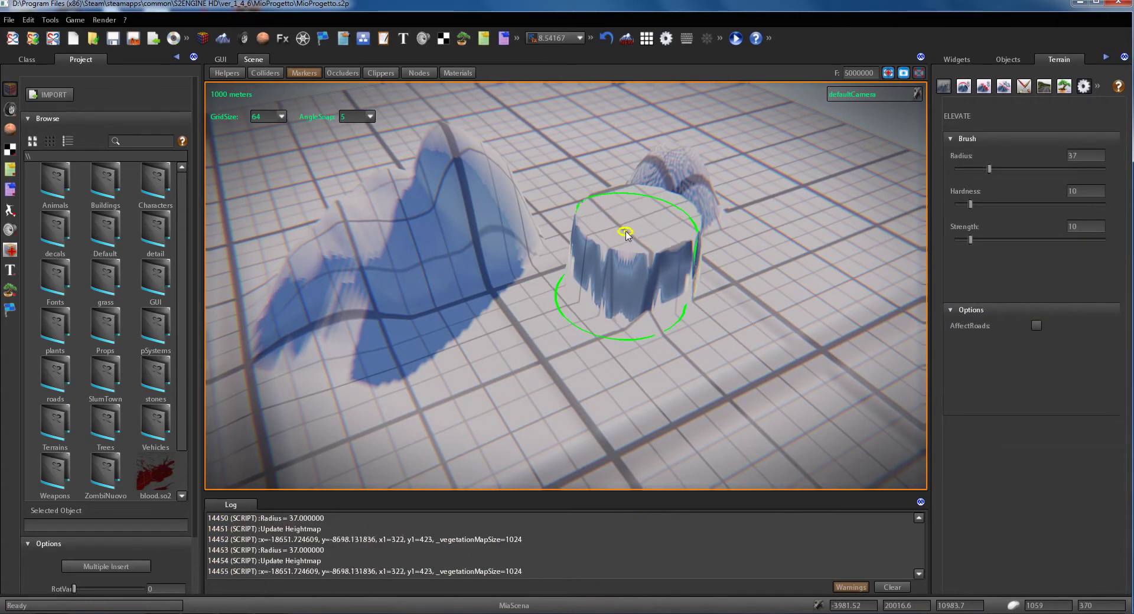
mouse_move(627, 234)
mouse_down()
mouse_move(619, 255)
mouse_move(688, 332)
mouse_move(610, 260)
mouse_move(704, 342)
mouse_move(502, 343)
mouse_move(535, 366)
mouse_move(686, 296)
mouse_move(646, 303)
mouse_up()
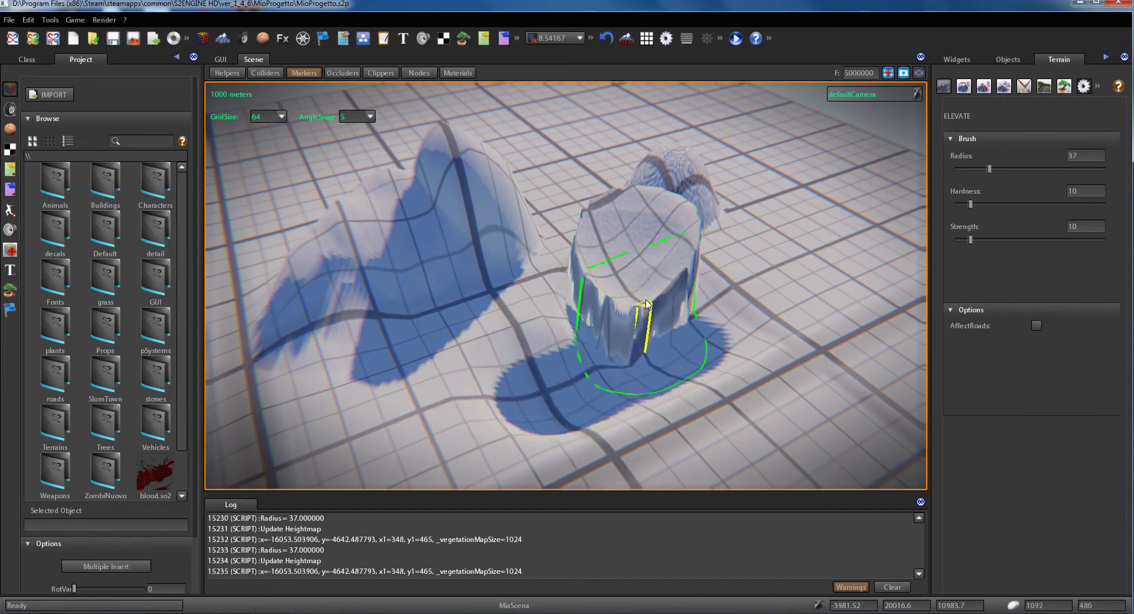
mouse_move(673, 313)
right_down()
mouse_move(690, 312)
mouse_move(600, 301)
mouse_move(626, 323)
right_up()
mouse_move(626, 323)
mouse_down()
mouse_move(582, 330)
mouse_move(582, 355)
mouse_move(508, 366)
mouse_move(550, 297)
mouse_move(659, 302)
mouse_move(549, 295)
mouse_move(520, 212)
mouse_move(570, 261)
mouse_move(524, 233)
mouse_move(319, 304)
mouse_move(345, 317)
mouse_move(360, 345)
mouse_move(363, 304)
mouse_move(505, 271)
mouse_up()
right_drag(578, 275, 646, 272)
scroll(647, 272, down, 1)
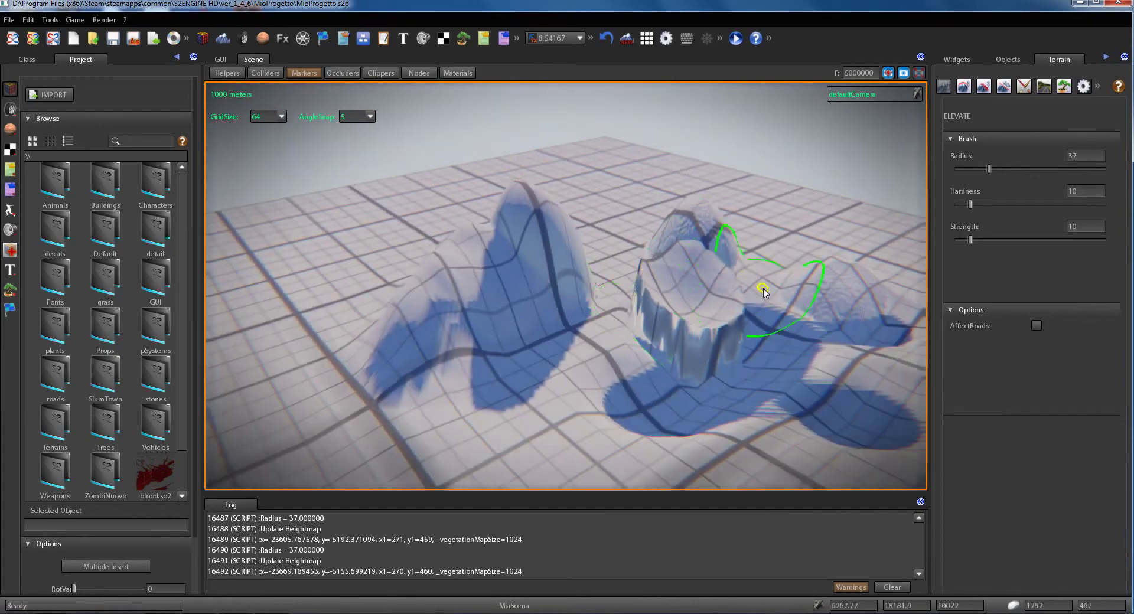
Smooth the rough surfaces of the rounded mound and the neighbouring low hill with the Smooth brush.
click(963, 87)
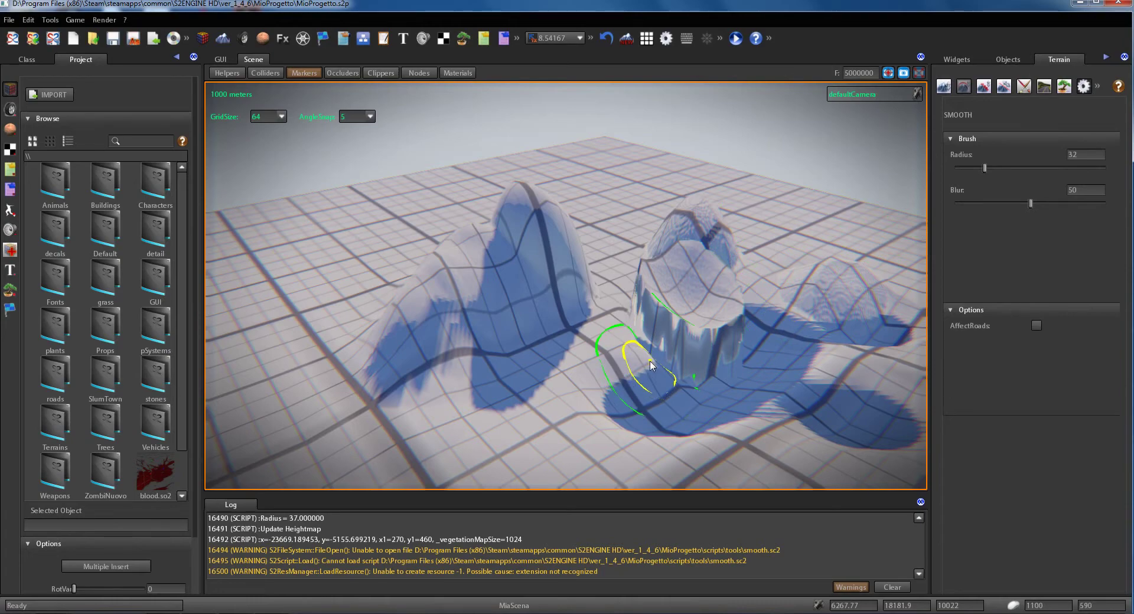
mouse_move(649, 355)
right_down()
mouse_move(486, 349)
mouse_move(507, 349)
right_up()
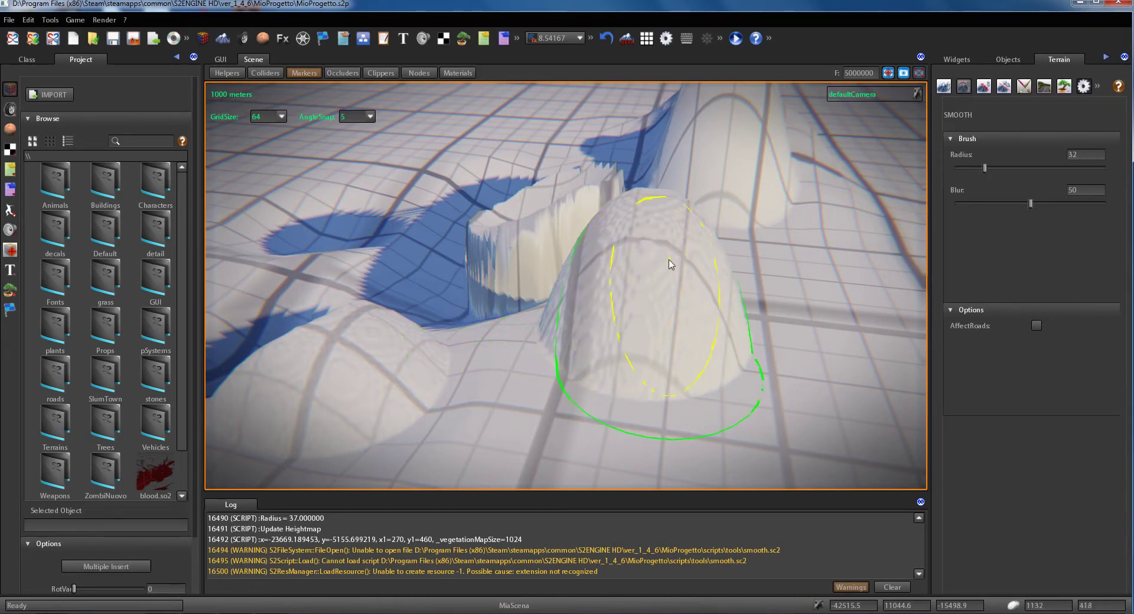
right_drag(669, 259, 609, 274)
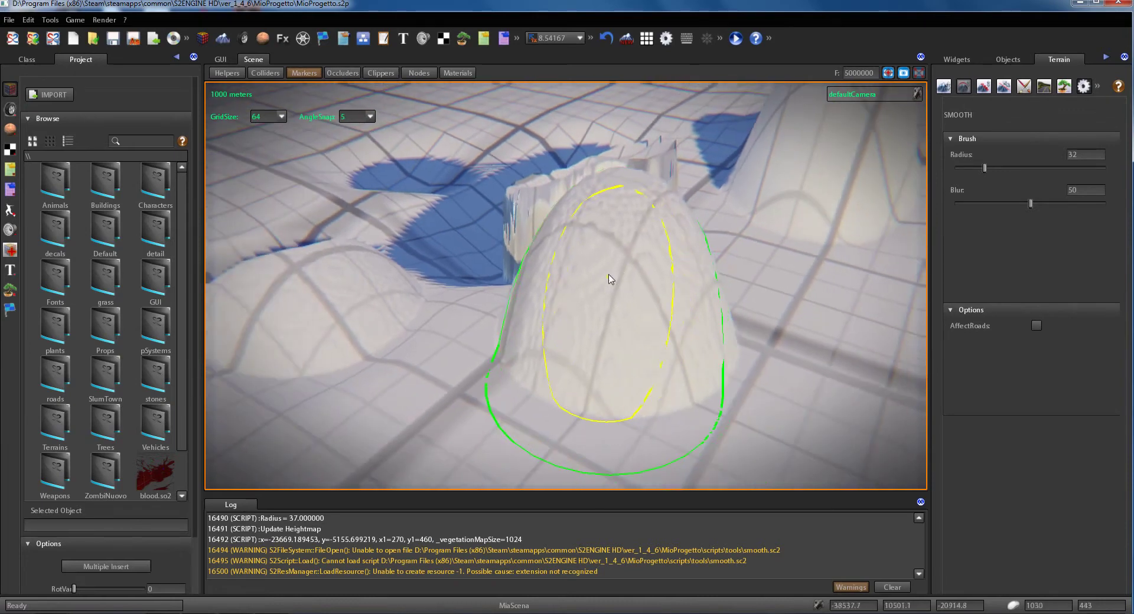
click(610, 279)
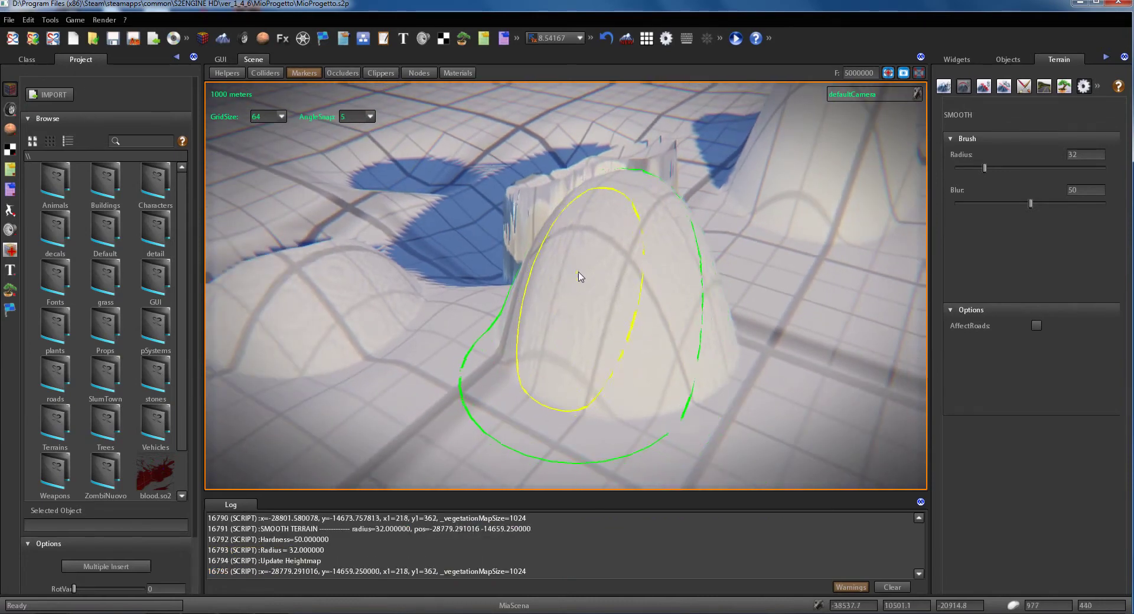
drag(490, 293, 310, 258)
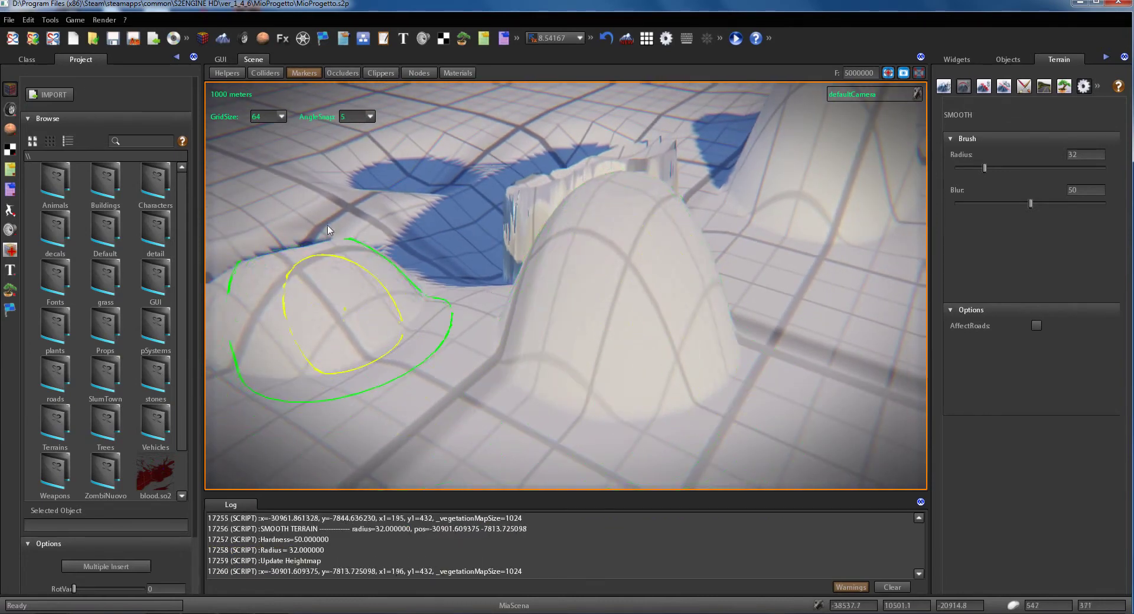
Smooth the low hill and the rough slopes around the tall mound with the Smooth brush at radius 32.
drag(365, 230, 487, 216)
key(a)
right_drag(497, 235, 587, 240)
drag(587, 240, 509, 248)
key(a)
right_drag(510, 247, 612, 253)
mouse_move(612, 253)
mouse_down()
mouse_move(566, 257)
mouse_move(663, 311)
mouse_move(578, 318)
mouse_up()
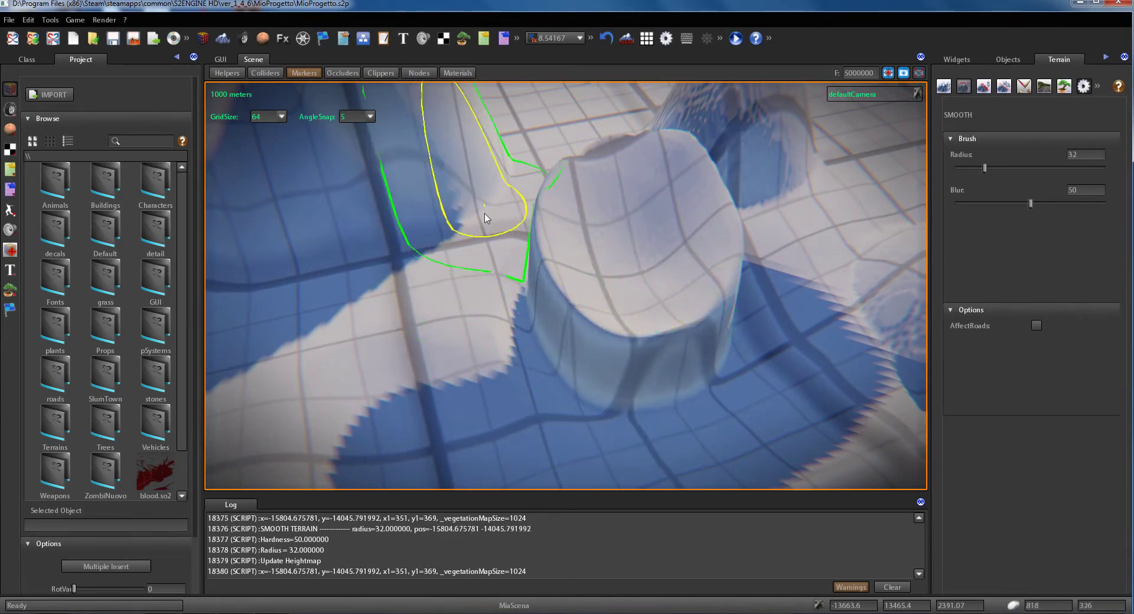
Smooth the slopes of the large hill next to the hollow-topped plateau.
key(a)
right_drag(485, 213, 520, 226)
key(s)
mouse_move(520, 226)
mouse_down()
mouse_move(436, 211)
mouse_move(312, 305)
mouse_up()
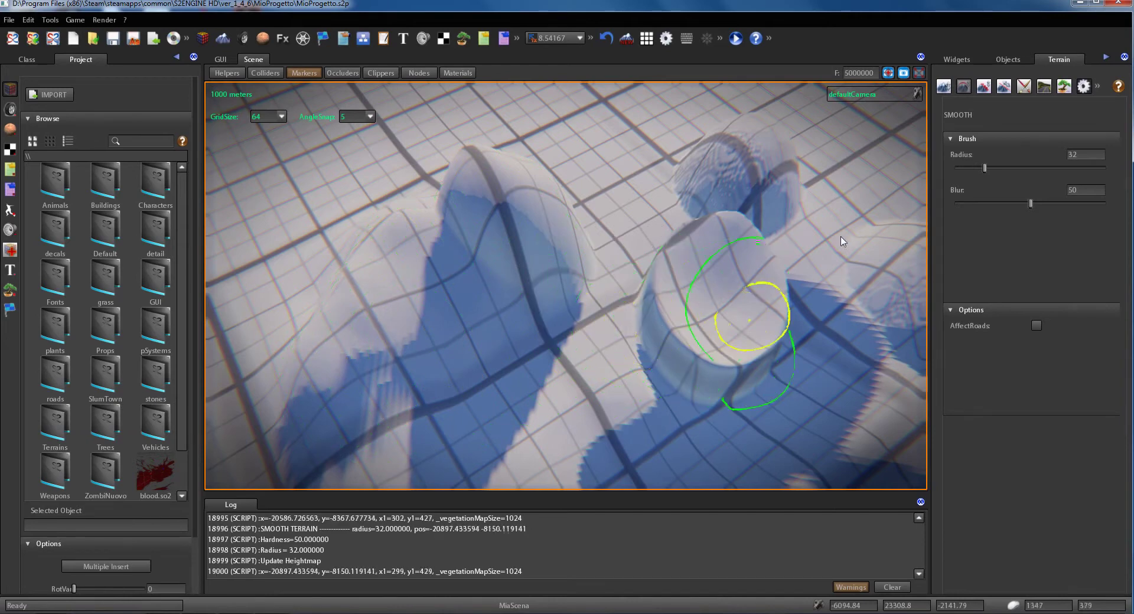
Smooth the hollow-topped plateau and the rough small hills behind and beside it.
drag(843, 242, 807, 251)
key(d)
drag(603, 278, 604, 284)
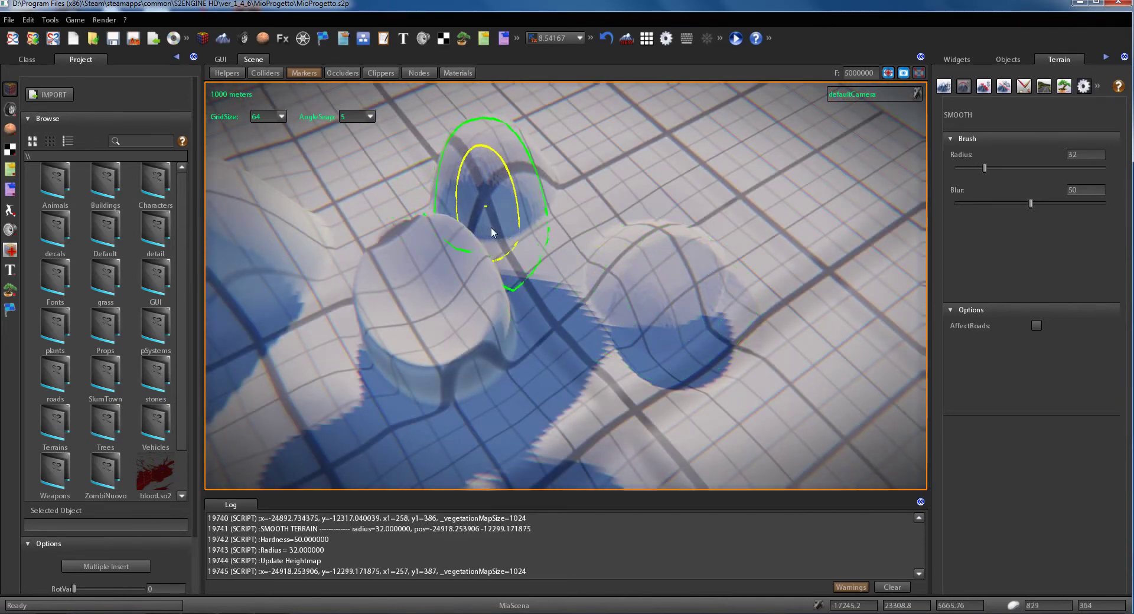
drag(491, 228, 488, 228)
key(d)
mouse_move(625, 253)
right_down()
mouse_move(529, 225)
mouse_move(564, 231)
right_up()
key(w)
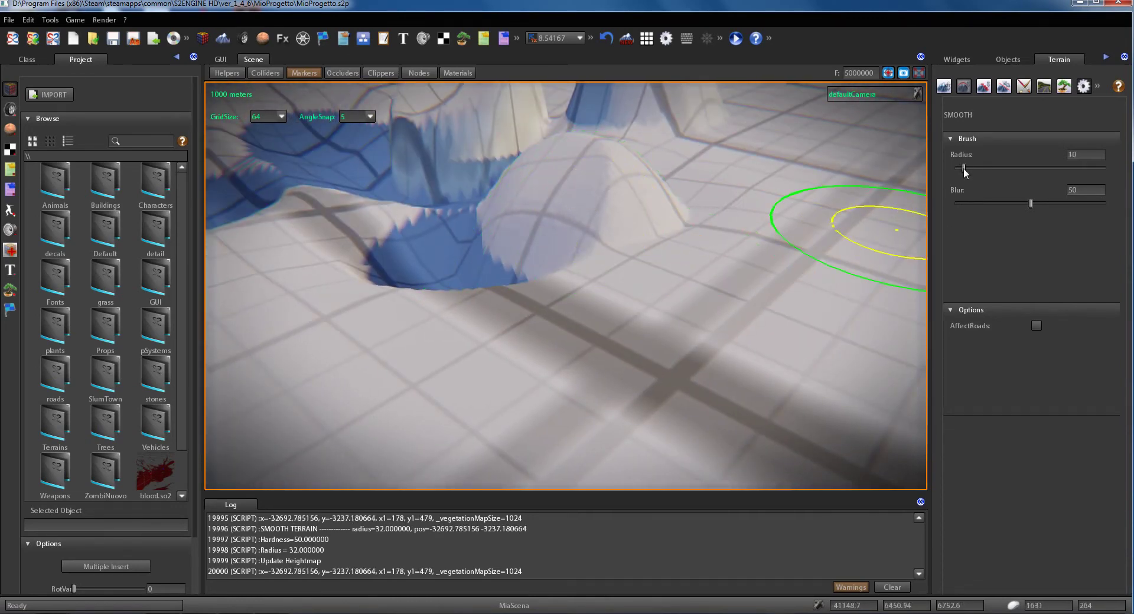
Set the Smooth brush's radius to 33 and blur to 5, and try it on the terrain.
drag(966, 169, 966, 169)
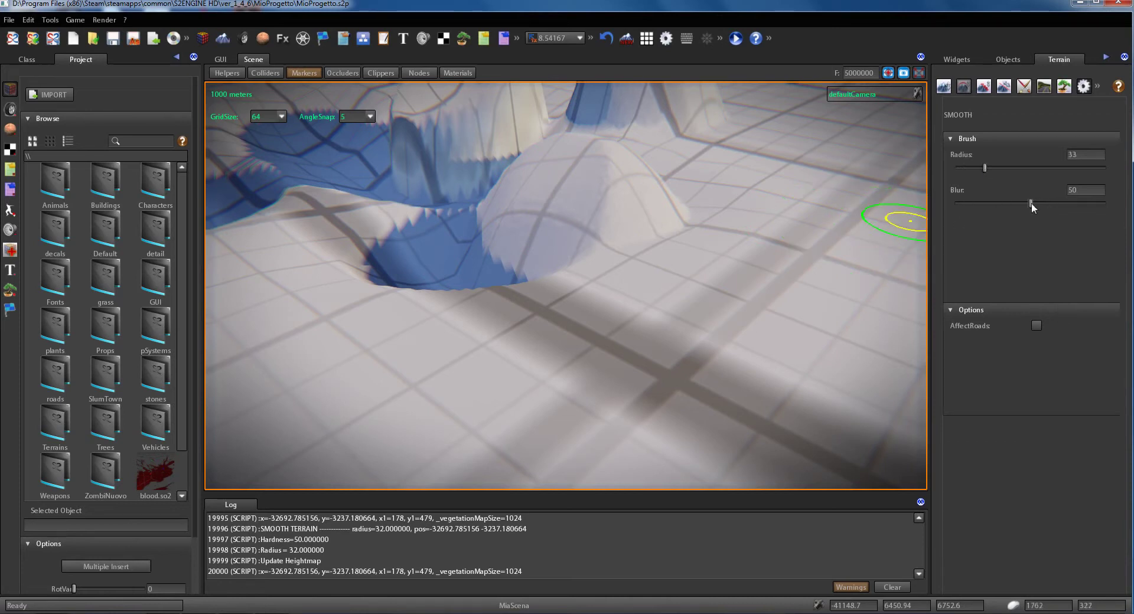
click(969, 203)
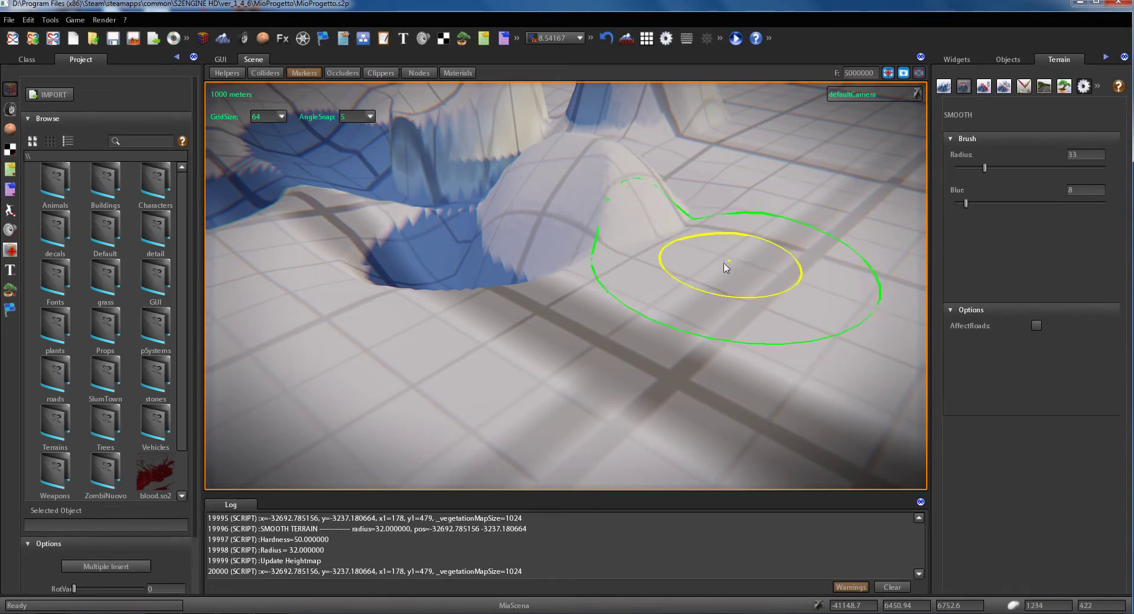
right_drag(726, 261, 685, 305)
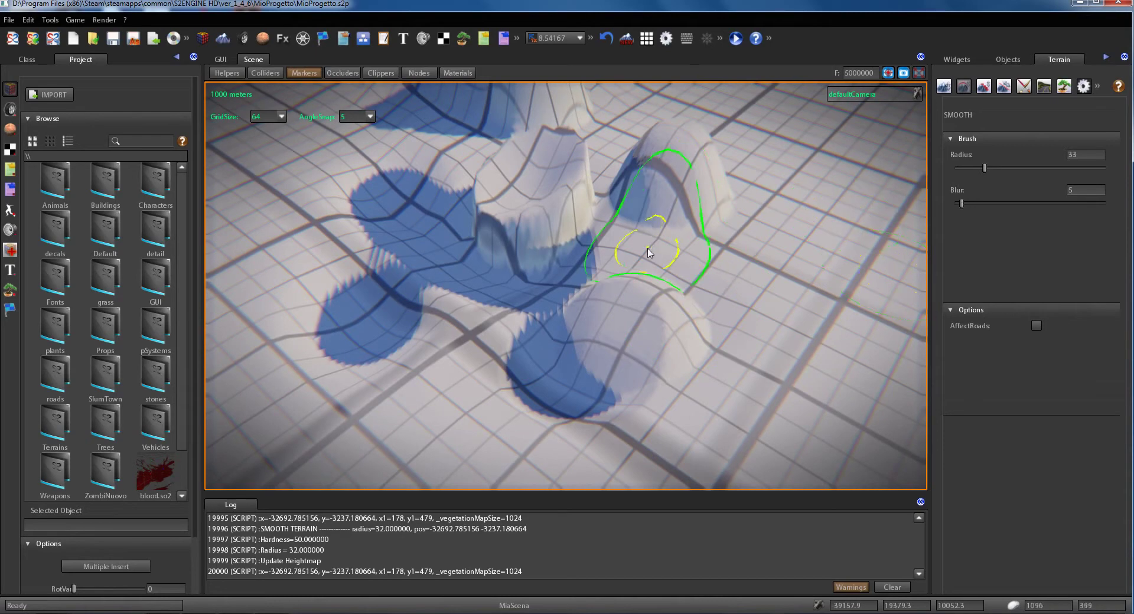
mouse_move(650, 253)
right_down()
mouse_move(590, 253)
mouse_move(651, 256)
mouse_move(622, 317)
mouse_move(641, 314)
mouse_move(609, 305)
mouse_move(670, 280)
mouse_move(689, 299)
mouse_move(555, 324)
mouse_move(704, 318)
right_up()
Raise a steep ridge in front of the rounded mound with the Elevate brush at hardness 96 and strength 13.
click(946, 88)
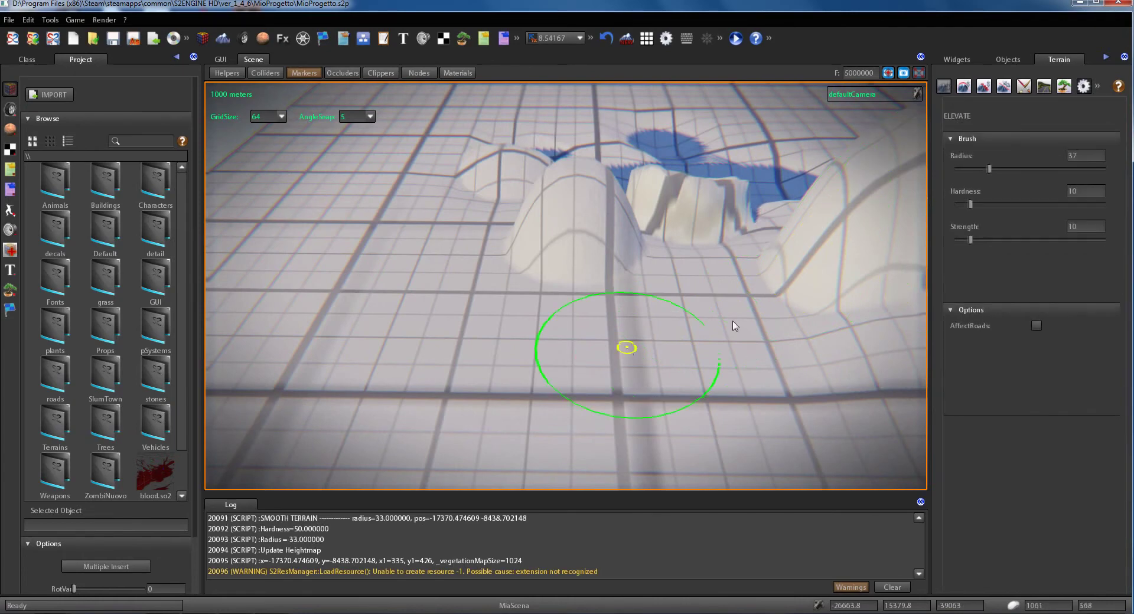
click(1088, 240)
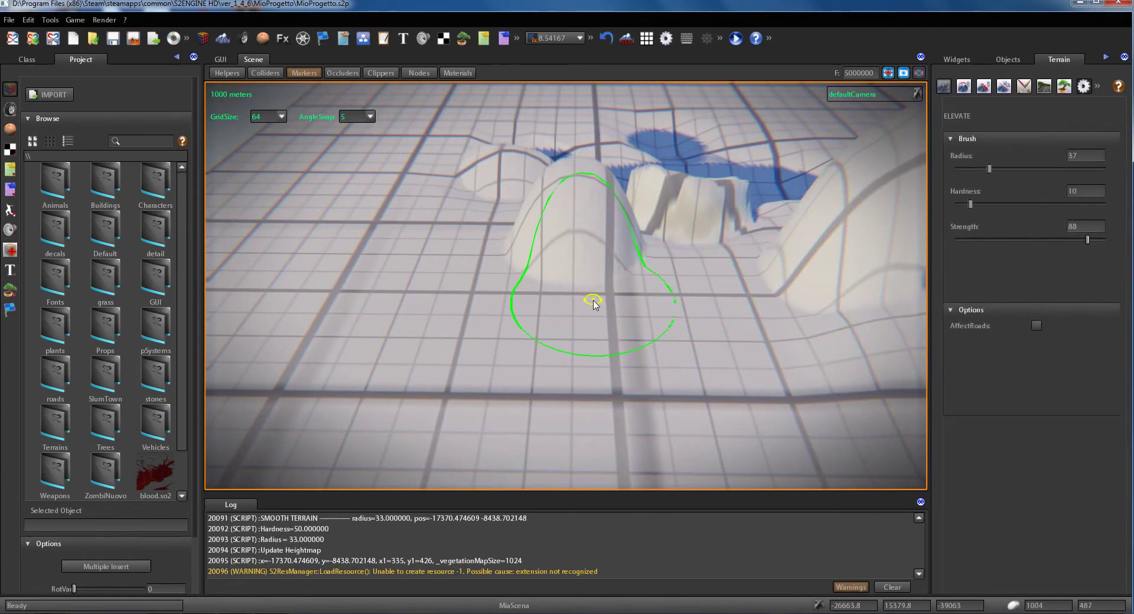
click(1059, 204)
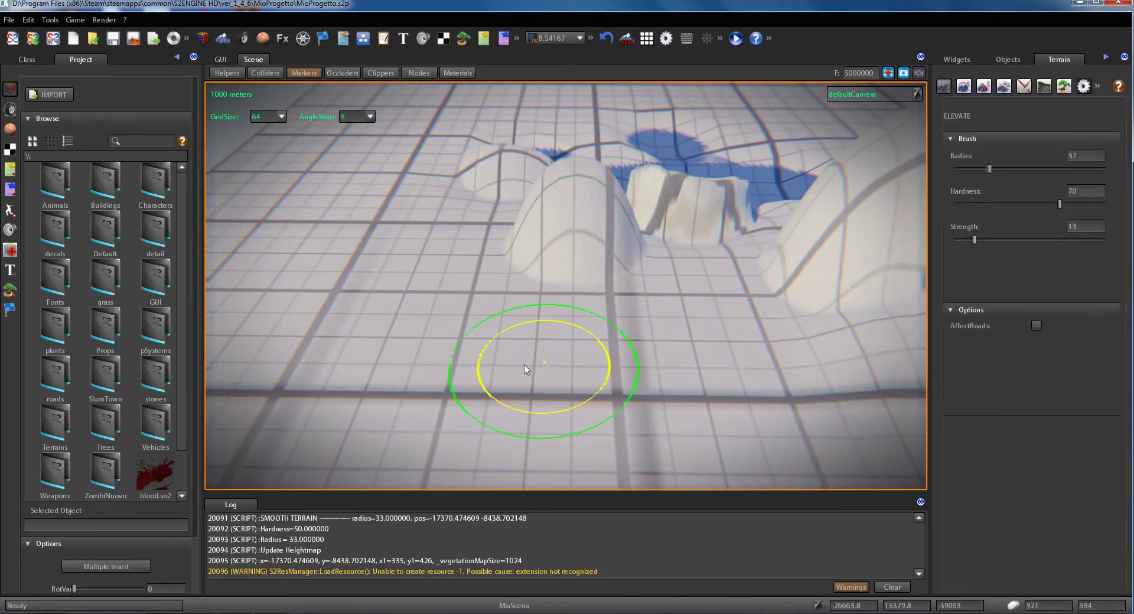
mouse_move(468, 367)
mouse_down()
mouse_move(498, 355)
mouse_move(461, 346)
mouse_up()
mouse_move(556, 334)
mouse_down()
mouse_move(468, 310)
mouse_move(572, 363)
mouse_move(607, 361)
mouse_move(587, 357)
mouse_up()
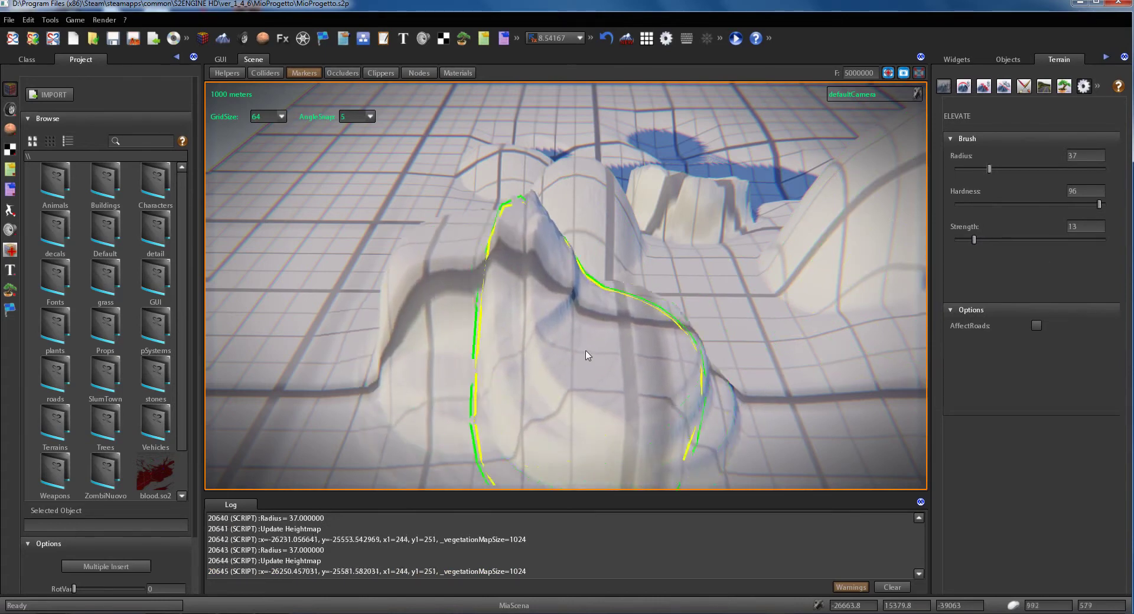
Raise a steep-sided, flat-topped cylinder beside the new ridge with the Elevate brush.
right_drag(588, 356, 451, 347)
mouse_move(451, 347)
mouse_down()
mouse_move(381, 356)
mouse_move(378, 343)
mouse_move(398, 344)
mouse_up()
right_drag(398, 344, 410, 349)
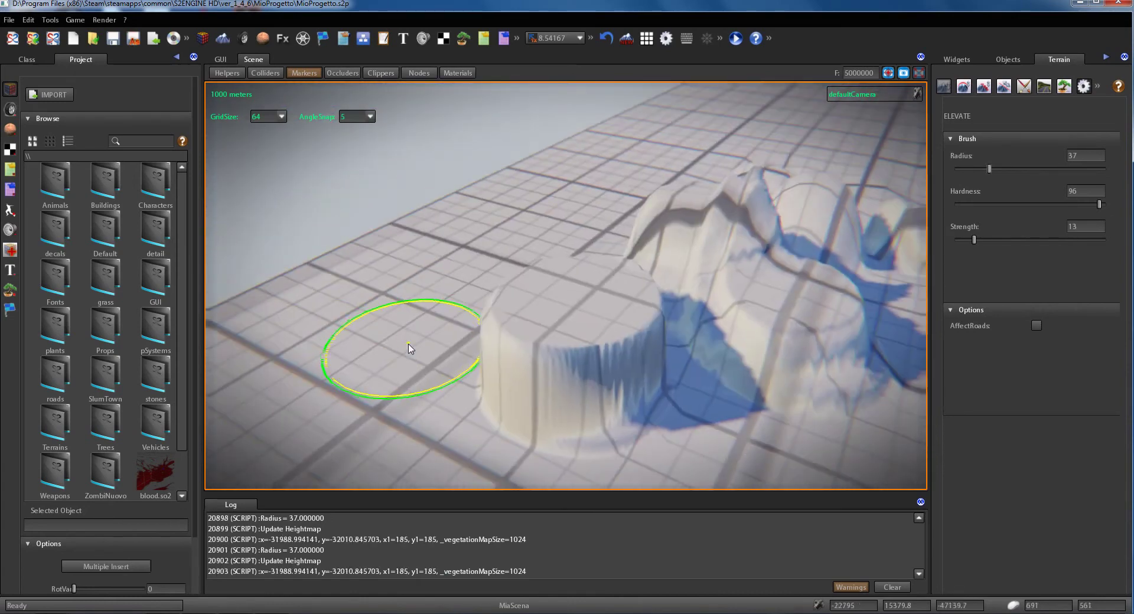
Smooth the new ridge and the flat-topped cylinder with the Smooth brush, raising its blur to 97.
scroll(410, 349, up, 3)
mouse_move(680, 278)
middle_down()
mouse_move(649, 292)
mouse_move(497, 300)
middle_up()
mouse_move(496, 301)
mouse_down()
mouse_move(553, 307)
mouse_move(675, 289)
mouse_move(571, 354)
mouse_move(545, 338)
mouse_move(489, 337)
mouse_move(398, 355)
mouse_move(635, 328)
mouse_up()
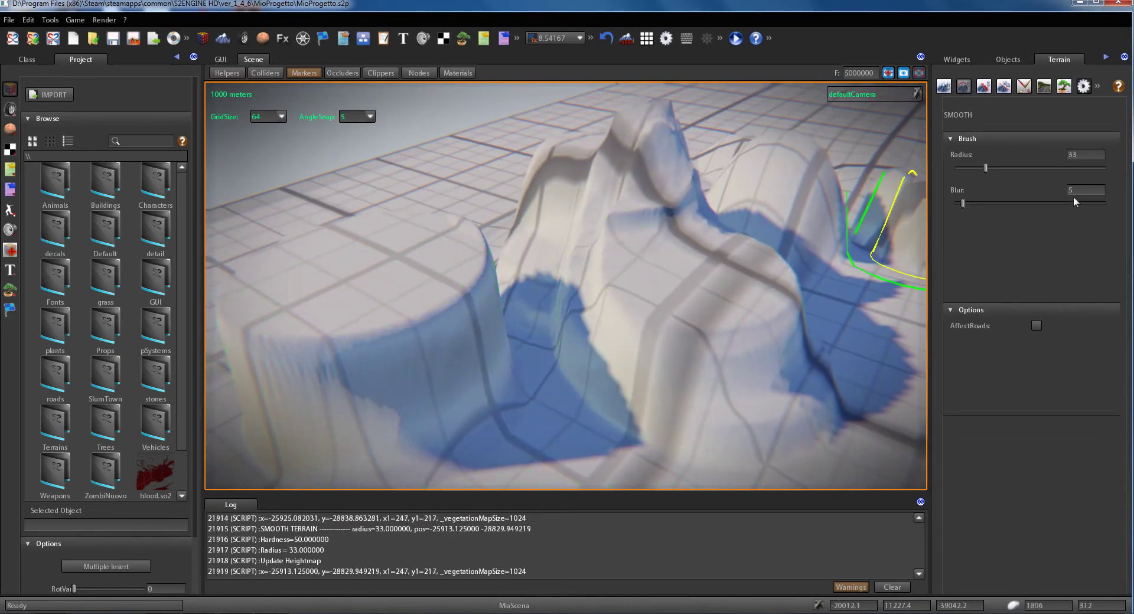
click(1100, 203)
mouse_move(768, 319)
mouse_down()
mouse_move(729, 324)
mouse_move(752, 337)
mouse_move(602, 271)
mouse_move(762, 240)
mouse_move(661, 192)
mouse_move(648, 201)
mouse_move(714, 223)
mouse_up()
key(d)
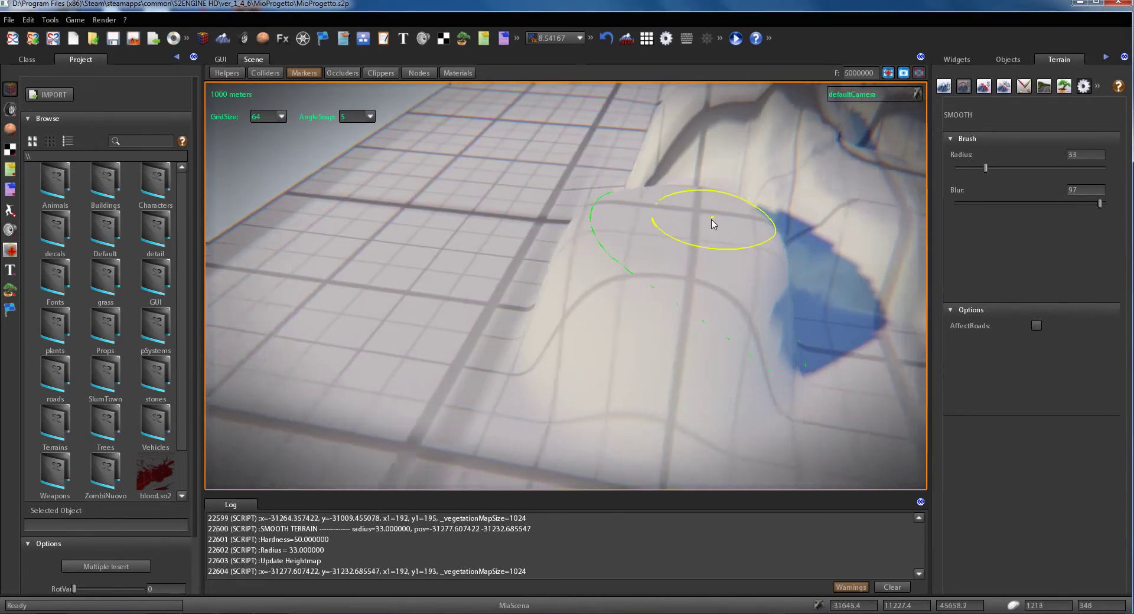
right_drag(714, 223, 593, 243)
mouse_move(592, 243)
mouse_down()
mouse_move(672, 320)
mouse_move(792, 253)
mouse_move(694, 178)
mouse_move(633, 162)
mouse_move(715, 171)
mouse_move(738, 214)
mouse_move(672, 265)
mouse_move(674, 291)
mouse_move(603, 301)
mouse_up()
Smooth the remaining mounds and hollow-topped hills across the terrain with the Smooth brush at blur 97.
key(d)
right_drag(602, 297, 463, 299)
key(s)
key(a)
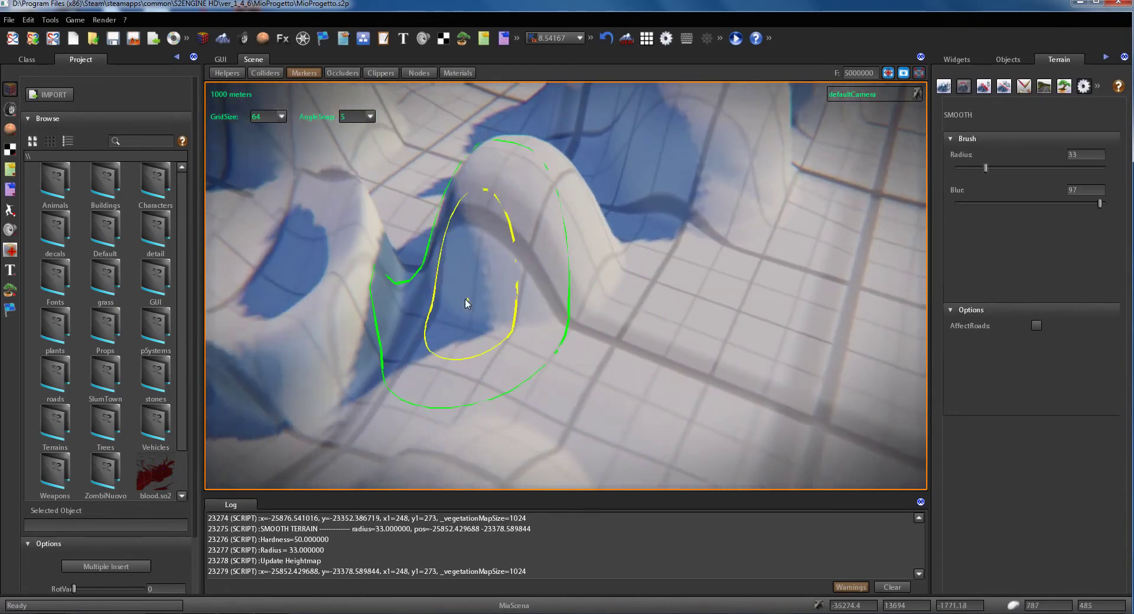
mouse_move(466, 300)
mouse_down()
mouse_move(525, 222)
mouse_move(624, 268)
mouse_move(431, 273)
mouse_move(329, 215)
mouse_move(291, 253)
mouse_move(412, 243)
mouse_move(491, 258)
mouse_move(570, 456)
mouse_move(546, 350)
mouse_move(561, 343)
mouse_up()
key(s)
key(a)
mouse_move(561, 343)
right_down()
mouse_move(580, 330)
mouse_move(570, 305)
right_up()
mouse_move(571, 305)
mouse_down()
mouse_move(384, 313)
mouse_move(537, 281)
mouse_move(585, 304)
mouse_up()
right_drag(585, 304, 615, 319)
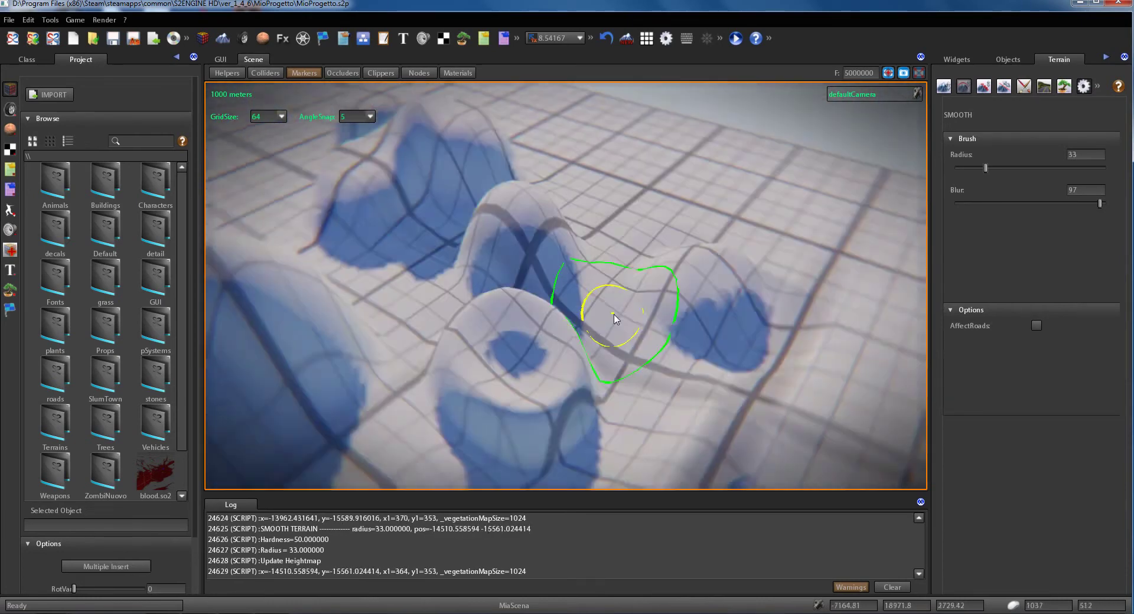
key(a)
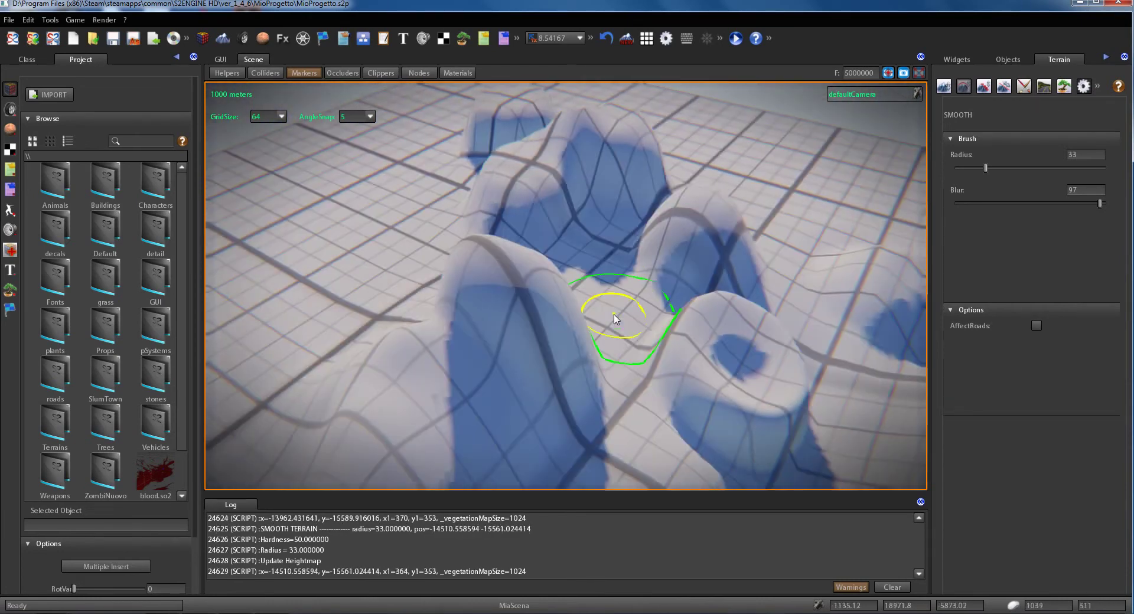
Form a wide, level plateau in front of the hills with the Step brush, starting from the slope of a neighbouring hill.
click(985, 88)
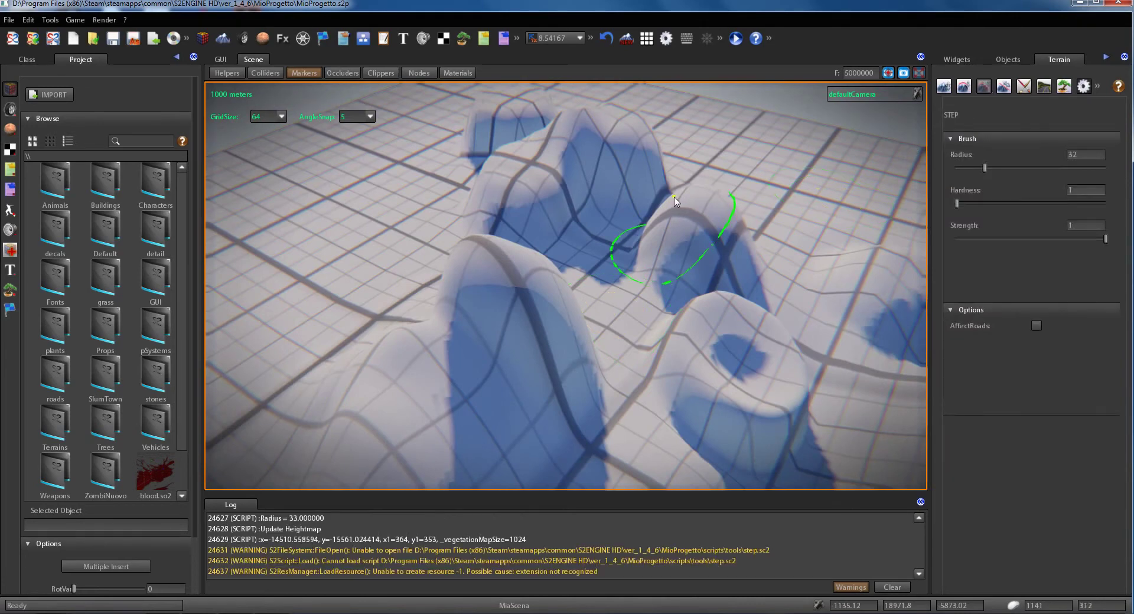
key(w)
mouse_move(664, 200)
right_down()
mouse_move(633, 221)
mouse_move(715, 214)
mouse_move(706, 246)
mouse_move(691, 252)
right_up()
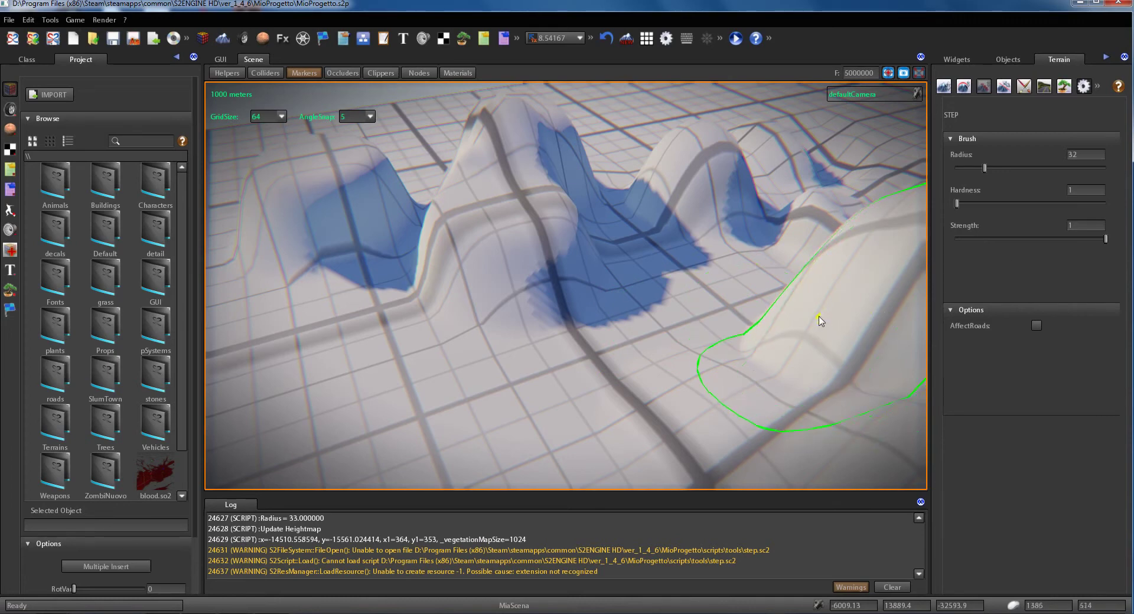
mouse_move(828, 309)
mouse_down()
mouse_move(572, 327)
mouse_move(615, 286)
mouse_move(547, 268)
mouse_move(719, 344)
mouse_move(457, 366)
mouse_move(532, 299)
mouse_move(623, 309)
mouse_up()
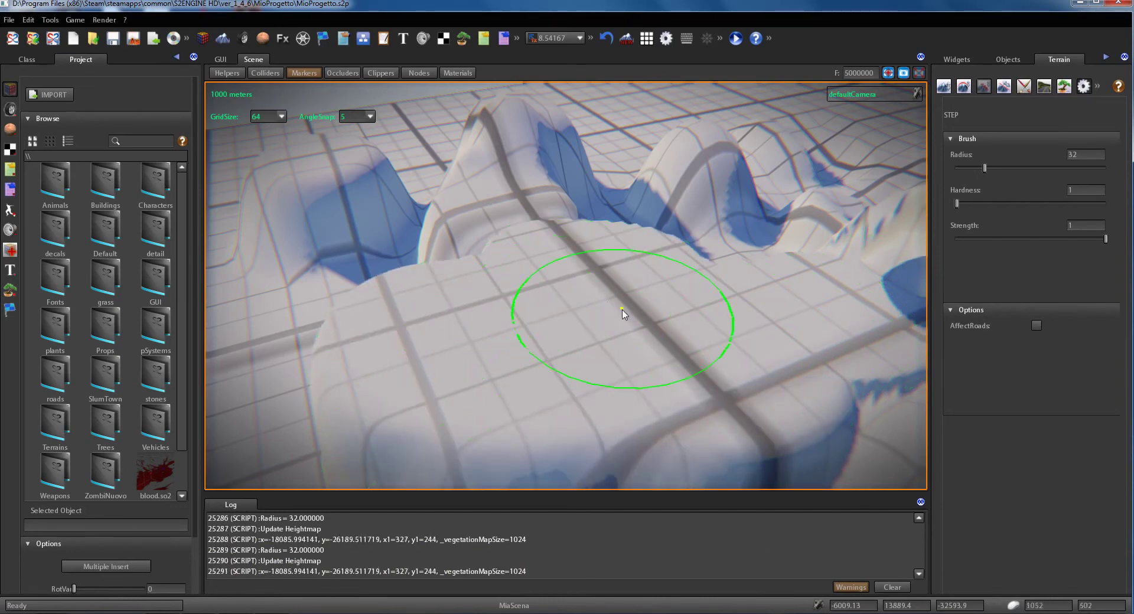
Extend the level plateau across the neighbouring slopes with further Step brush strokes.
middle_drag(623, 309, 538, 300)
mouse_move(538, 305)
mouse_down()
mouse_move(552, 304)
mouse_move(577, 367)
mouse_move(519, 291)
mouse_move(603, 424)
mouse_move(583, 367)
mouse_move(654, 368)
mouse_up()
scroll(655, 367, down, 5)
mouse_move(654, 367)
middle_down()
mouse_move(685, 375)
mouse_move(689, 364)
middle_up()
scroll(690, 368, up, 4)
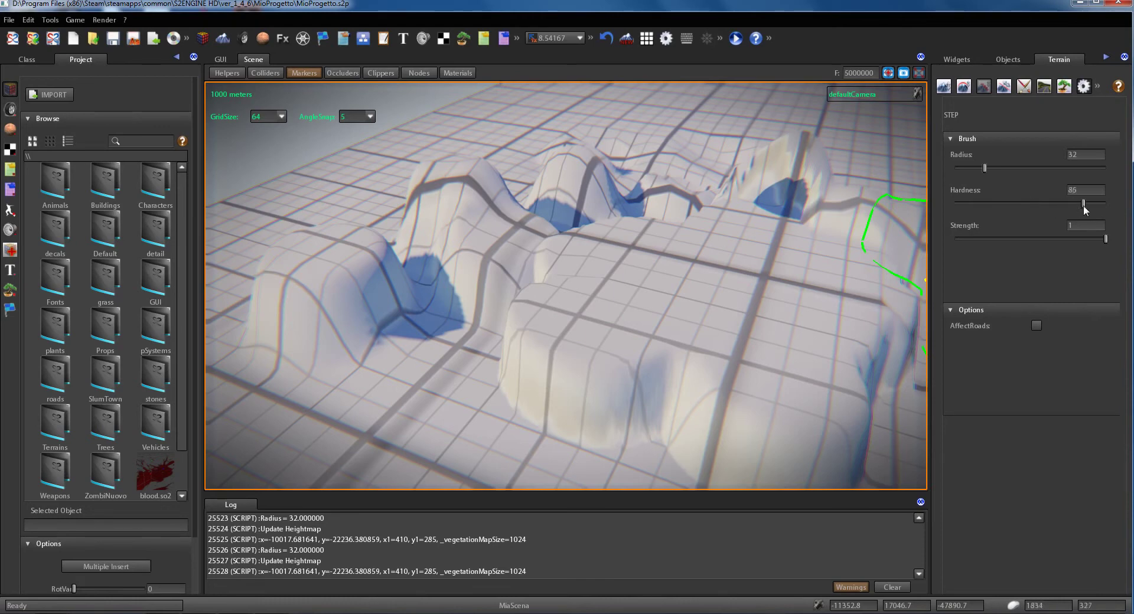
Set the Step brush's hardness to 94 and add flat, sharp-edged terraces along the plateau's front edge.
drag(1092, 204, 1096, 204)
scroll(609, 325, up, 3)
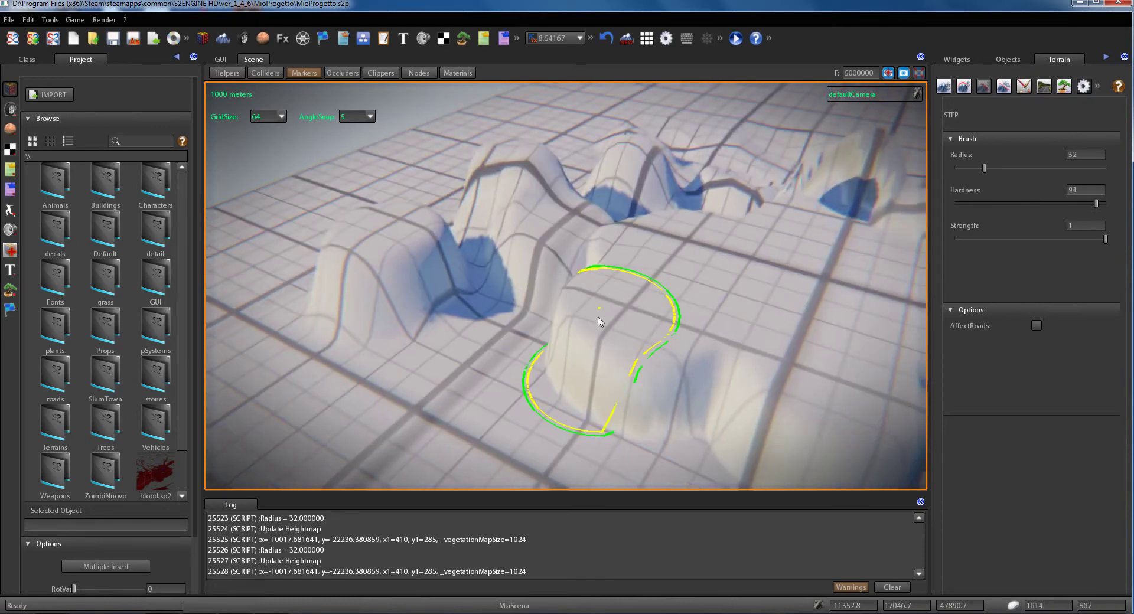
mouse_move(569, 358)
mouse_down()
mouse_move(597, 354)
mouse_move(658, 374)
mouse_move(617, 361)
mouse_up()
right_drag(616, 362, 655, 370)
click(630, 352)
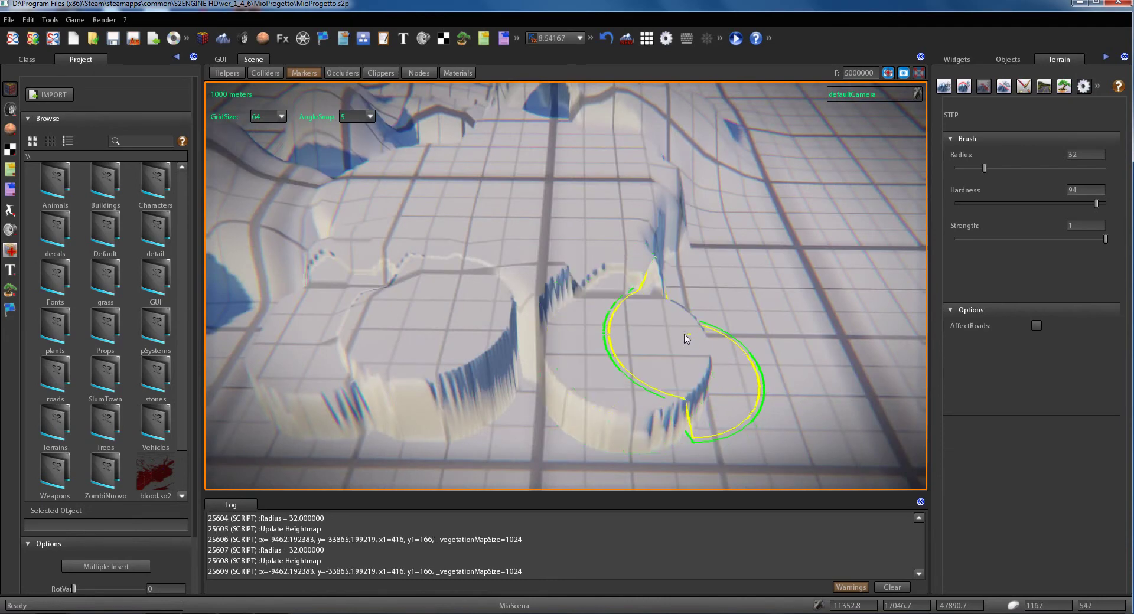
Add more sharp-edged circular terraces around the plateau with the Step brush at hardness 94.
mouse_move(686, 337)
right_down()
mouse_move(555, 328)
mouse_move(542, 279)
right_up()
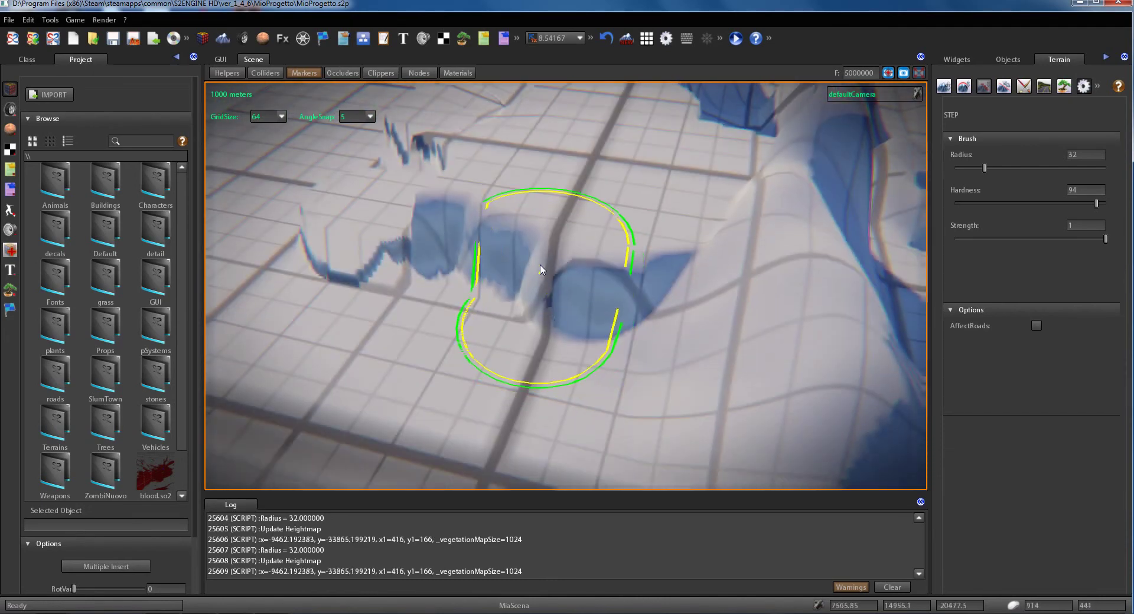
click(533, 266)
mouse_move(532, 266)
mouse_down()
mouse_move(580, 292)
mouse_move(566, 308)
mouse_up()
right_drag(566, 308, 656, 292)
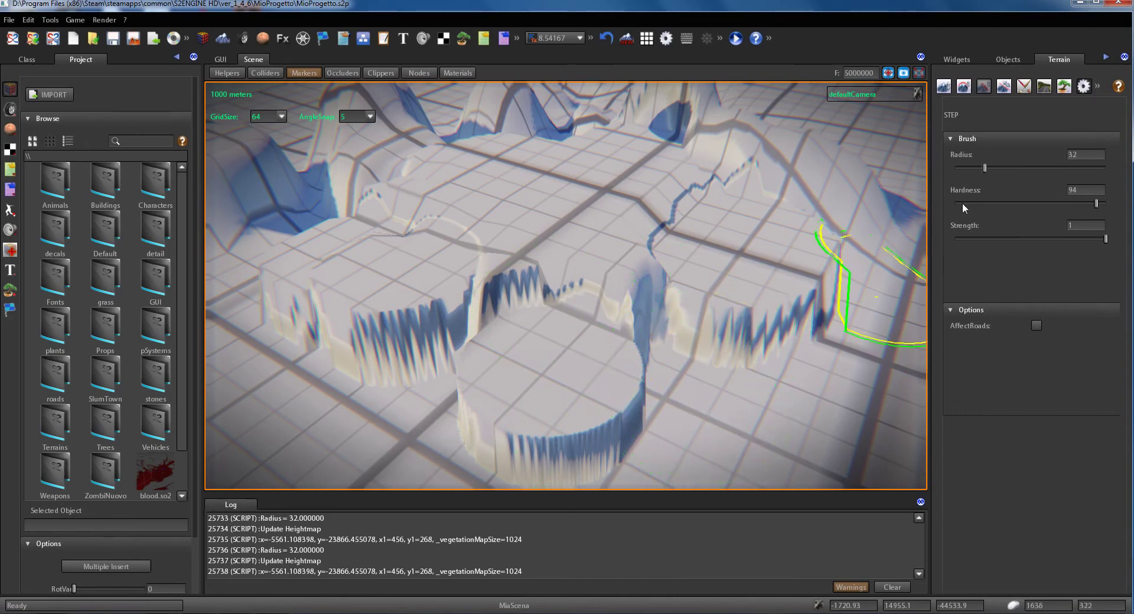
right_drag(671, 307, 636, 327)
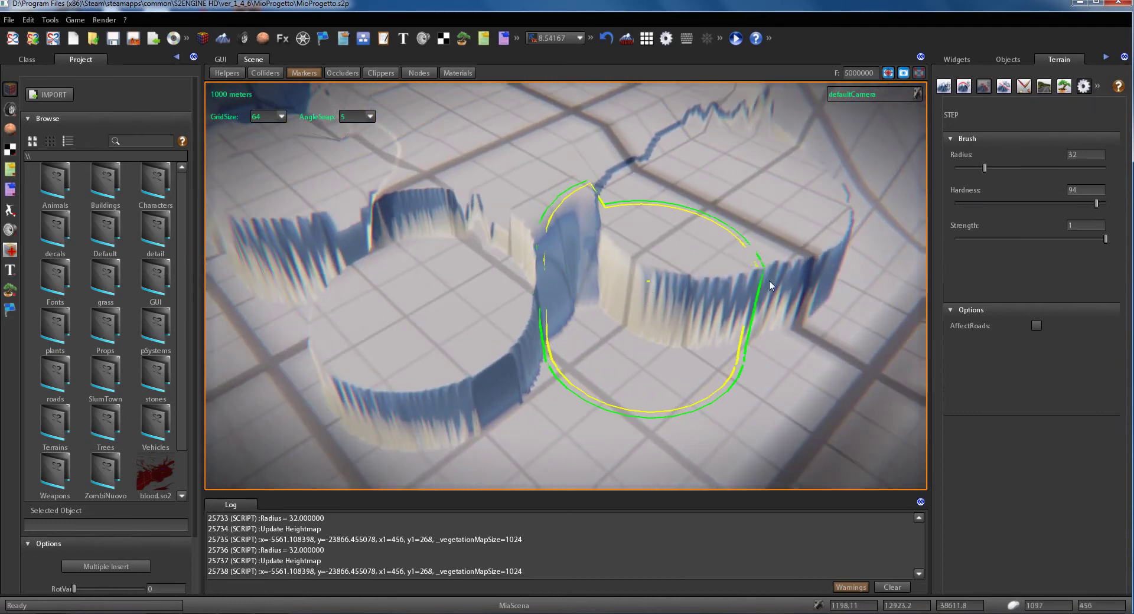
mouse_move(648, 281)
mouse_down()
mouse_move(590, 278)
mouse_move(538, 210)
mouse_move(562, 244)
mouse_move(662, 254)
mouse_up()
mouse_move(661, 255)
right_down()
mouse_move(674, 251)
mouse_move(460, 241)
right_up()
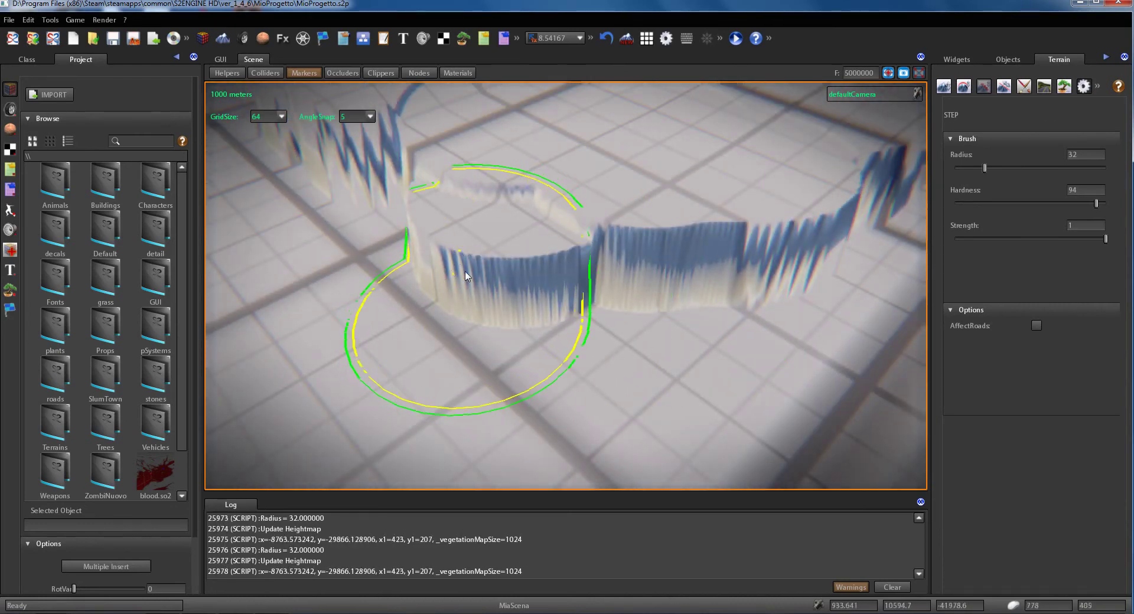
Set the Step brush's hardness to 8 and reshape the plateau's corner and the side of the smooth hill.
click(966, 203)
scroll(443, 227, up, 3)
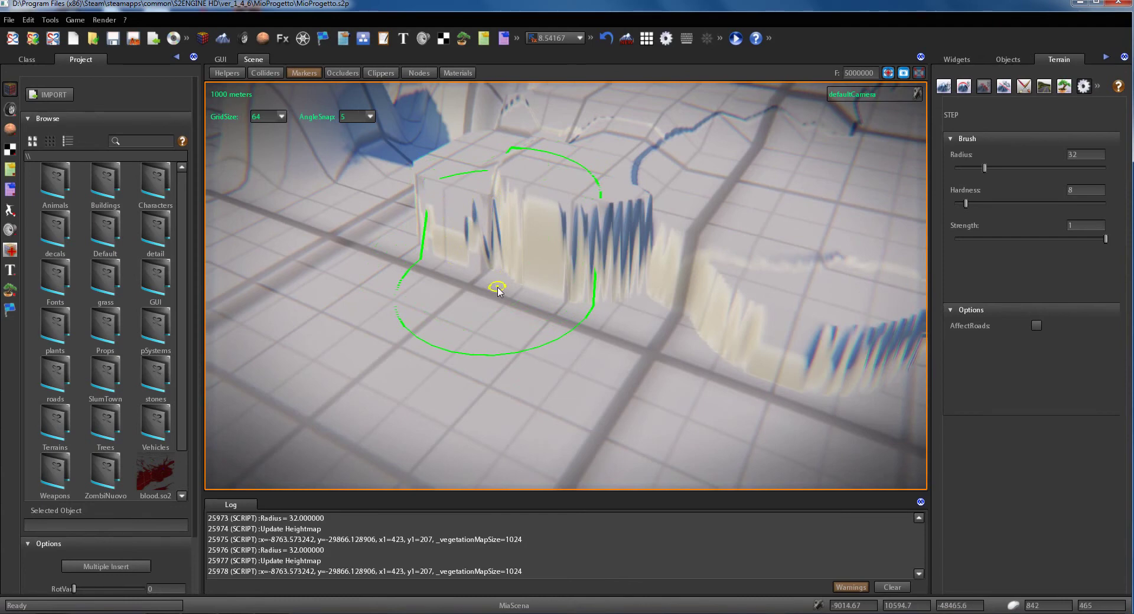
drag(498, 289, 498, 290)
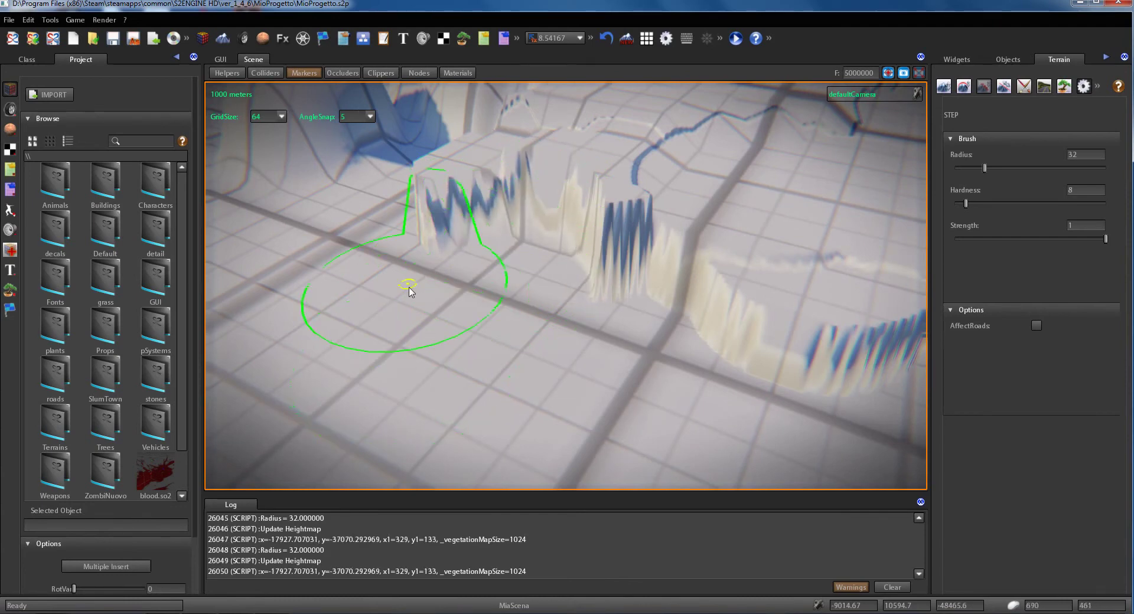
right_drag(409, 288, 388, 276)
key(w)
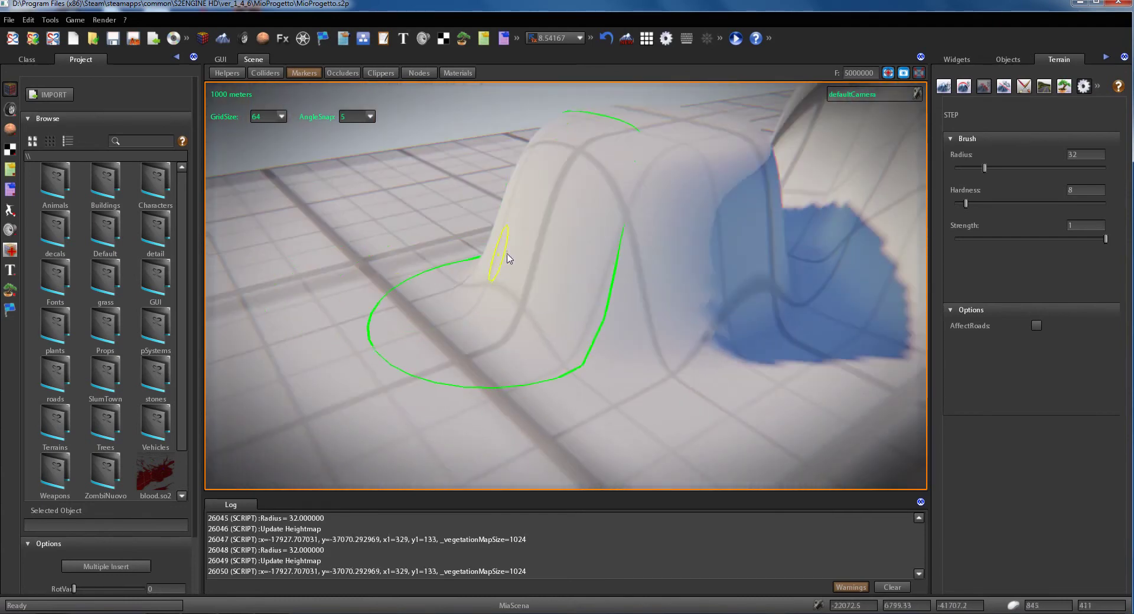
mouse_move(508, 258)
mouse_down()
mouse_move(520, 241)
mouse_move(396, 285)
mouse_up()
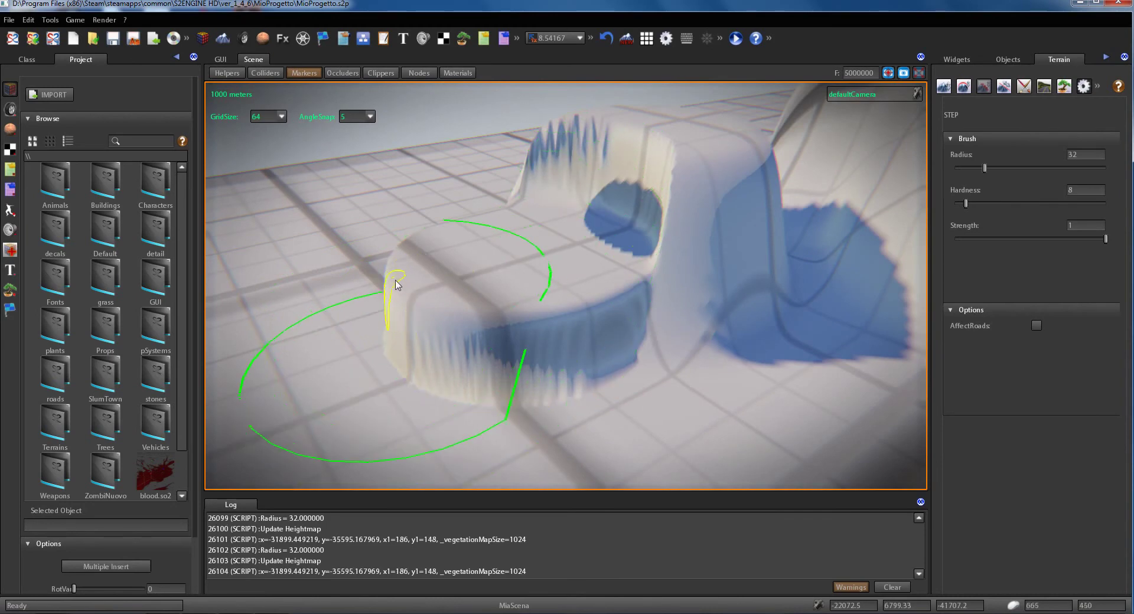
Set the Step brush's strength to 0.0705882 and gently level the jagged terrace edges and the ground beside them.
right_drag(622, 289, 674, 284)
key(a)
key(s)
key(w)
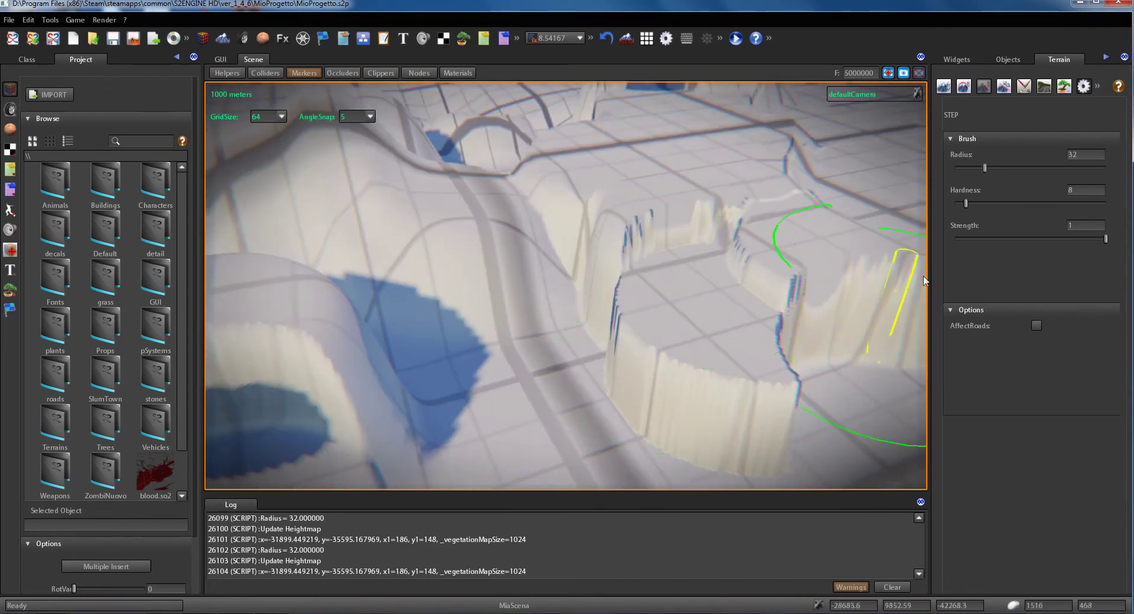
click(966, 238)
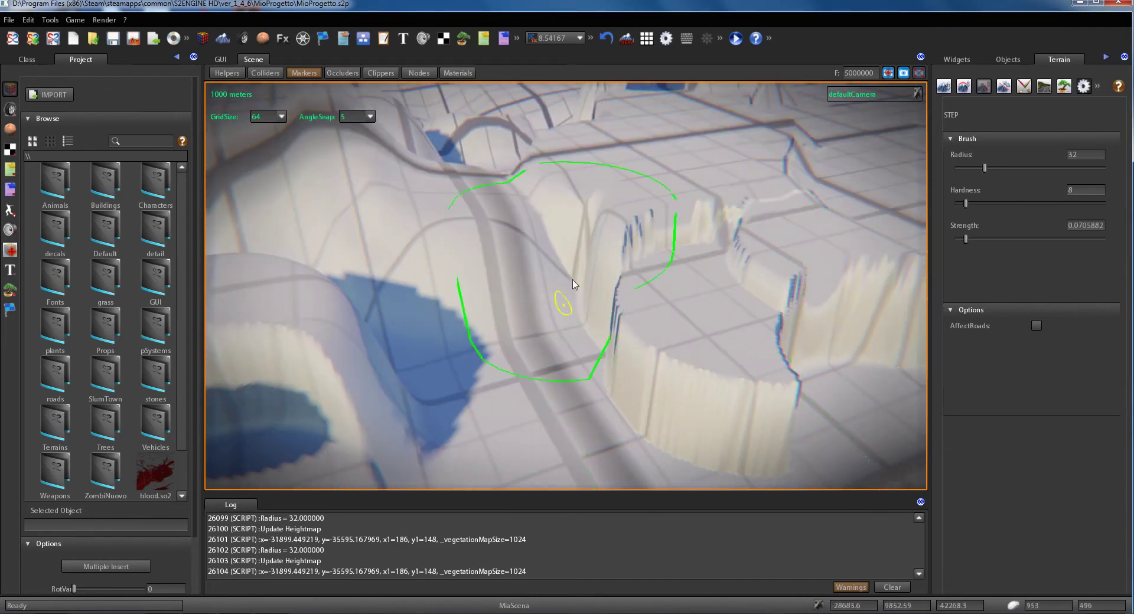
key(d)
right_drag(608, 286, 543, 293)
key(d)
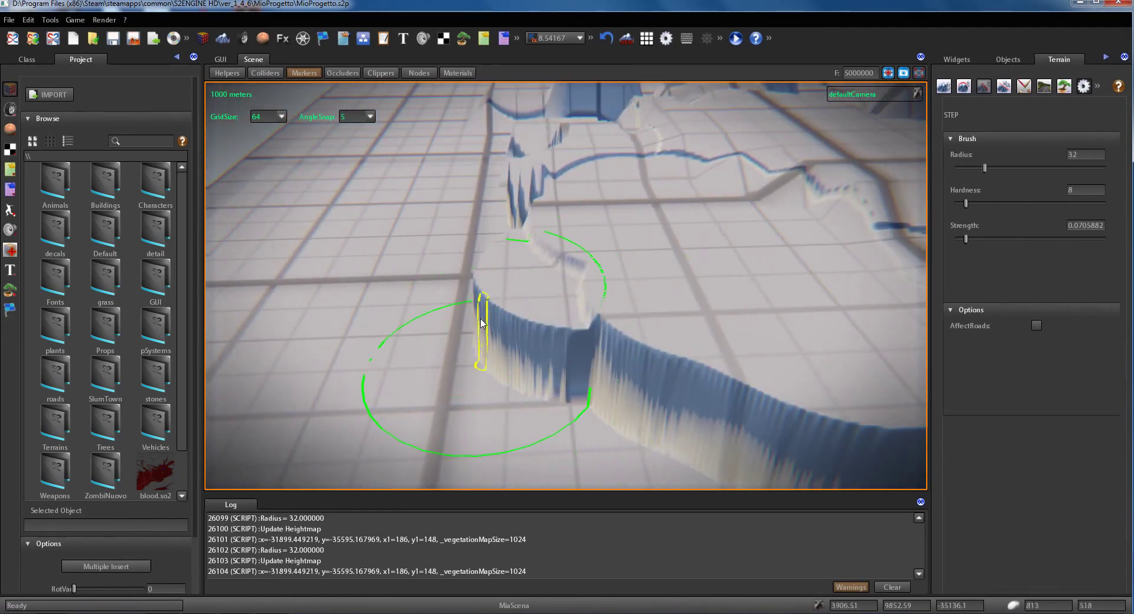
mouse_move(473, 318)
mouse_down()
mouse_move(482, 302)
mouse_move(542, 300)
mouse_move(523, 284)
mouse_up()
key(a)
right_drag(523, 283, 613, 291)
drag(614, 296, 554, 285)
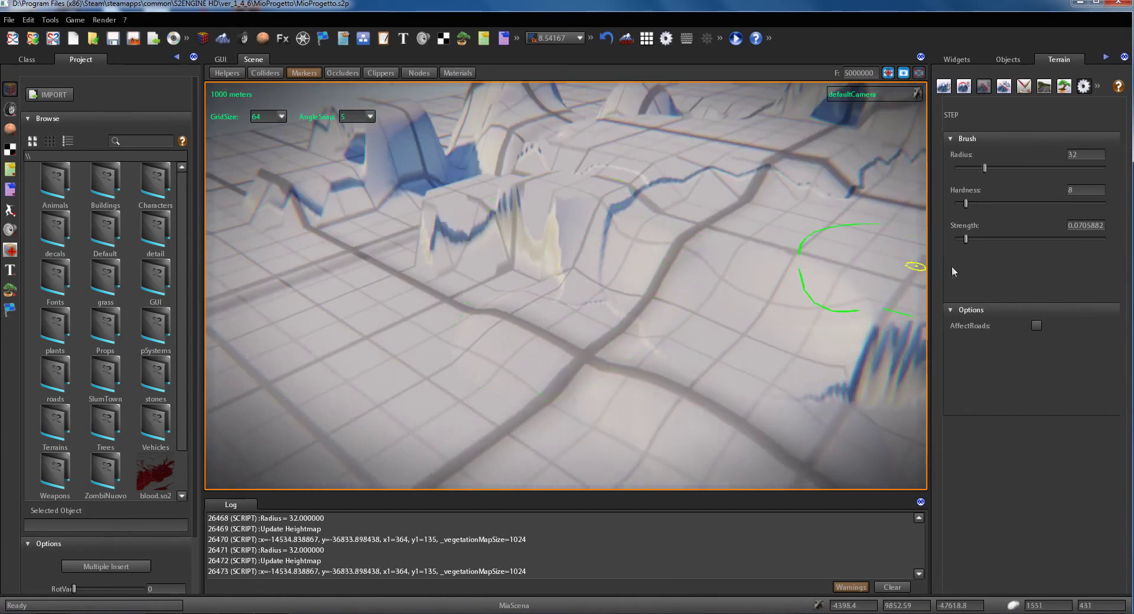
Set the Step brush's strength to 0.941176 and flatten the spiky front of the plateau into level terraces.
click(1097, 238)
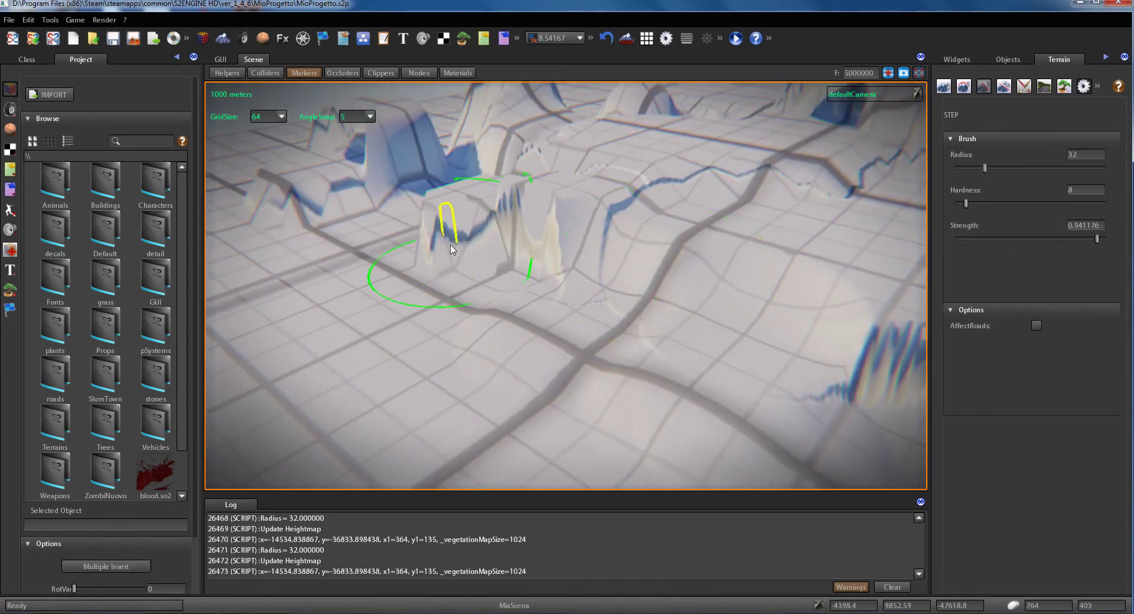
drag(445, 226, 556, 227)
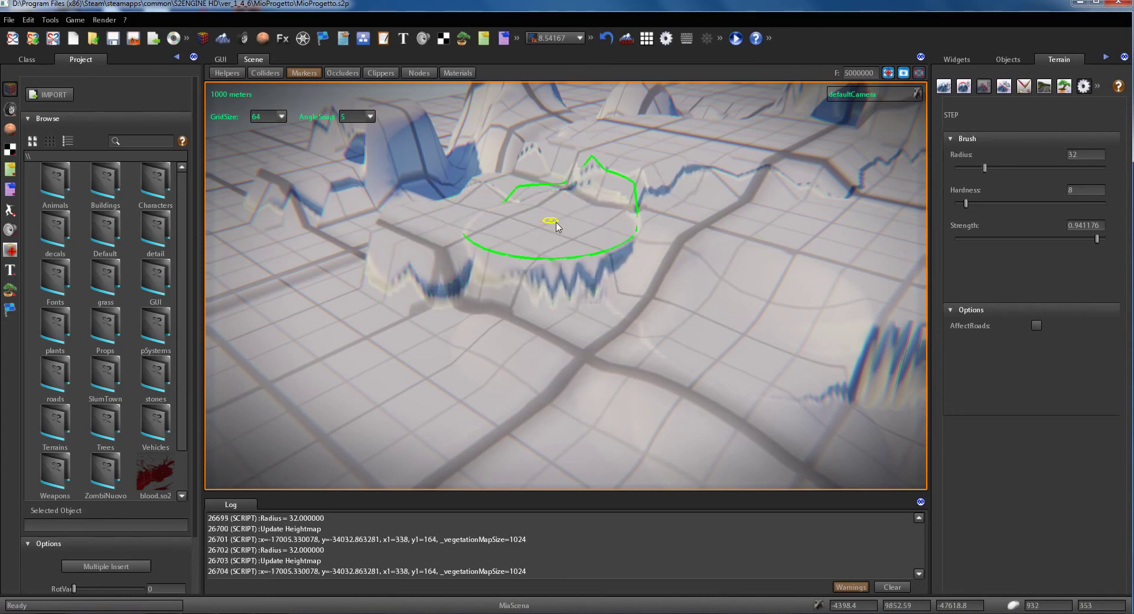
drag(634, 254, 644, 256)
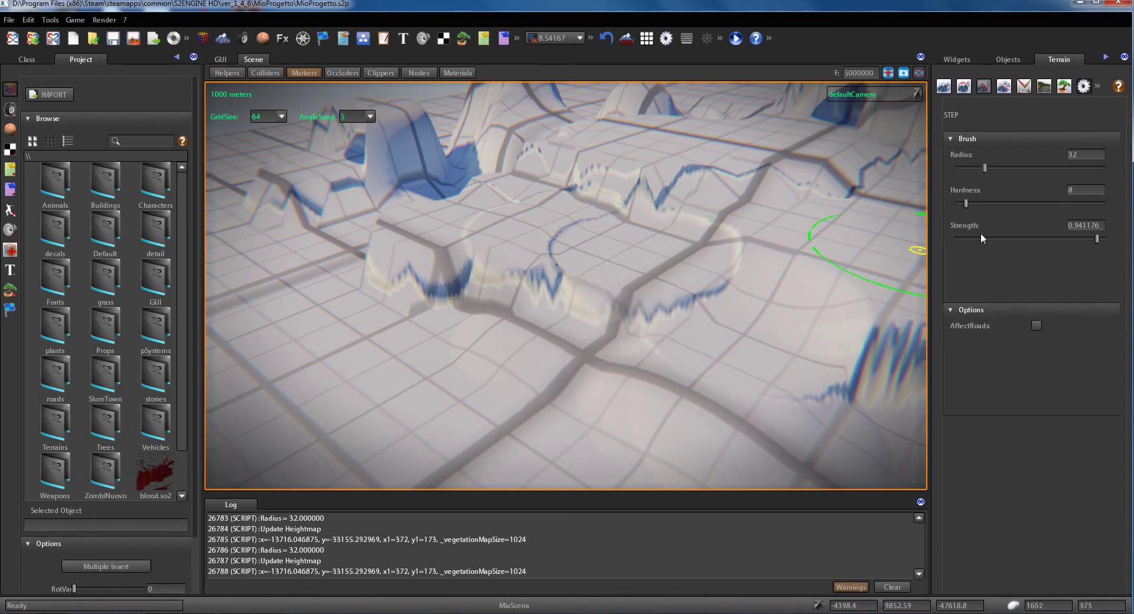
Set the Step brush's strength to 0.0588235 and gradually extend the plateau's edge outward with rounded, level terraces.
click(964, 238)
drag(396, 258, 395, 255)
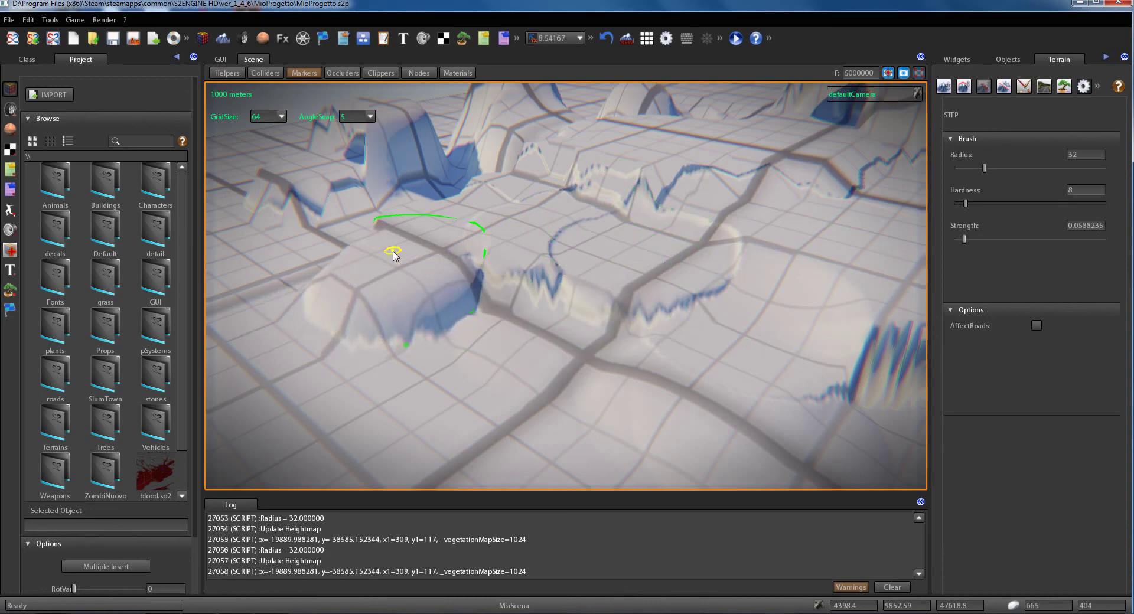
middle_drag(393, 252, 531, 259)
drag(520, 271, 520, 272)
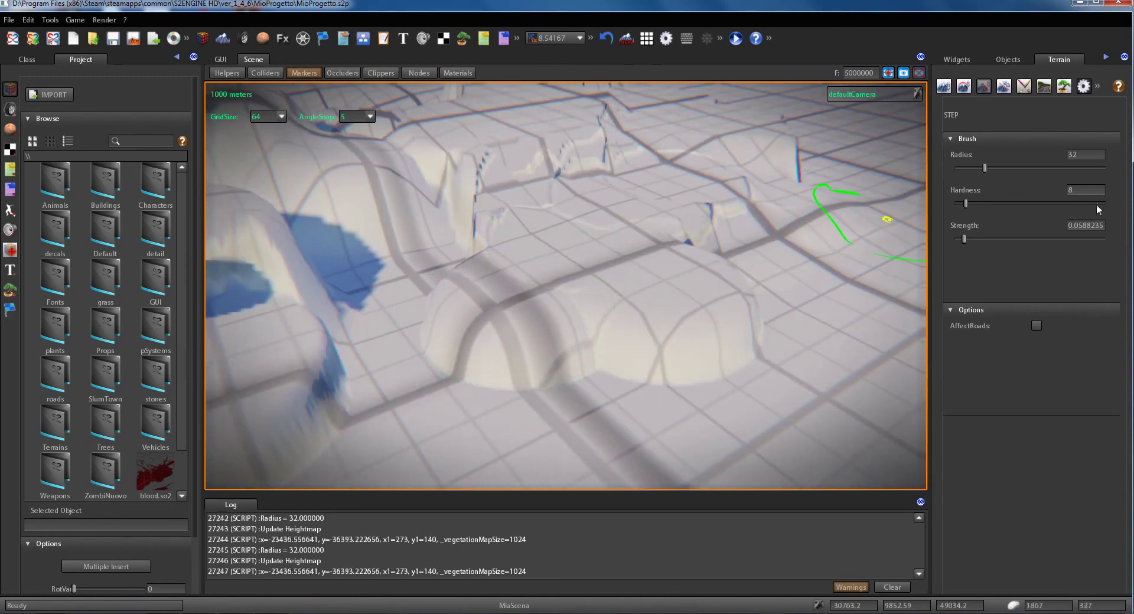
Set the Step brush's hardness to 94 and extend the plateau over the neighbouring ground with sharp-edged, level patches.
mouse_move(683, 271)
mouse_down()
mouse_move(641, 309)
mouse_move(716, 292)
mouse_up()
middle_drag(715, 288, 534, 285)
drag(534, 285, 535, 285)
mouse_move(534, 285)
middle_down()
mouse_move(645, 276)
mouse_move(631, 278)
middle_up()
right_drag(634, 281, 596, 287)
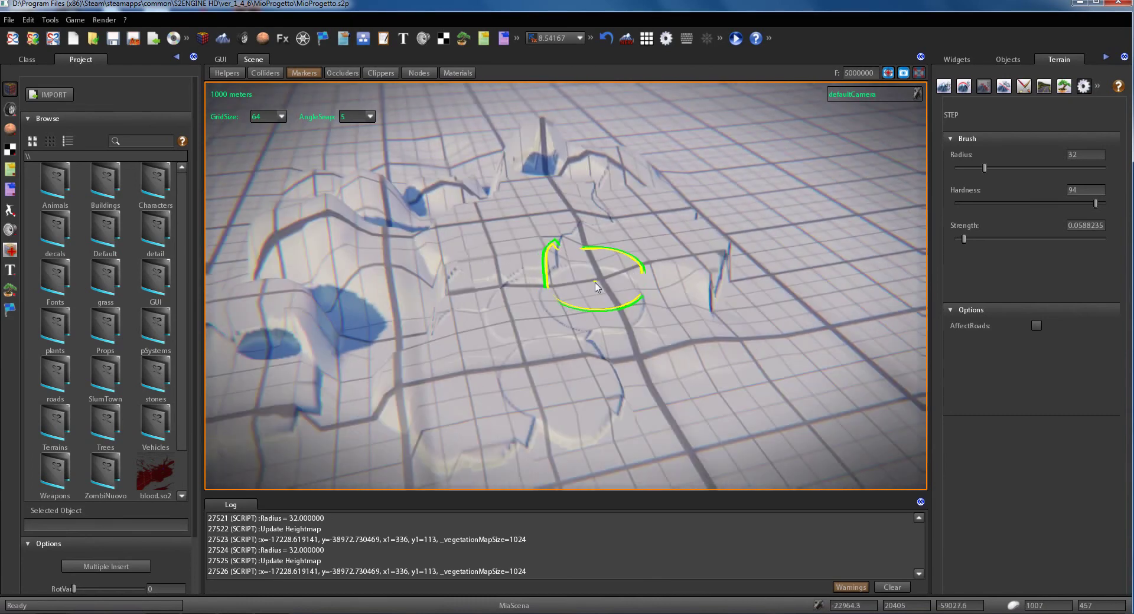